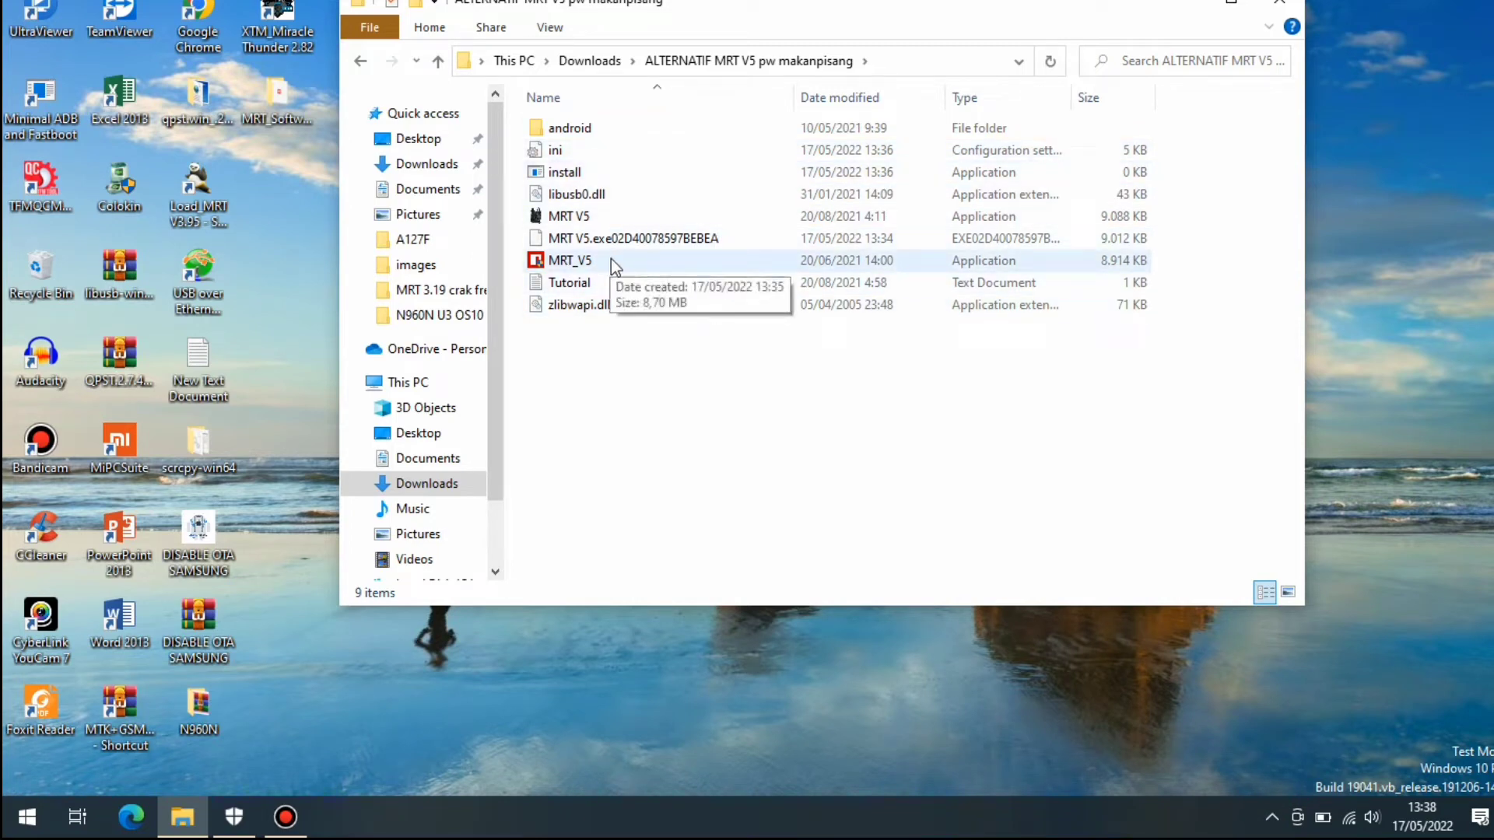
Run the MRT V5 loader, accept its welcome dialog, and launch the MRT_V5 application from the same folder
double_click(614, 215)
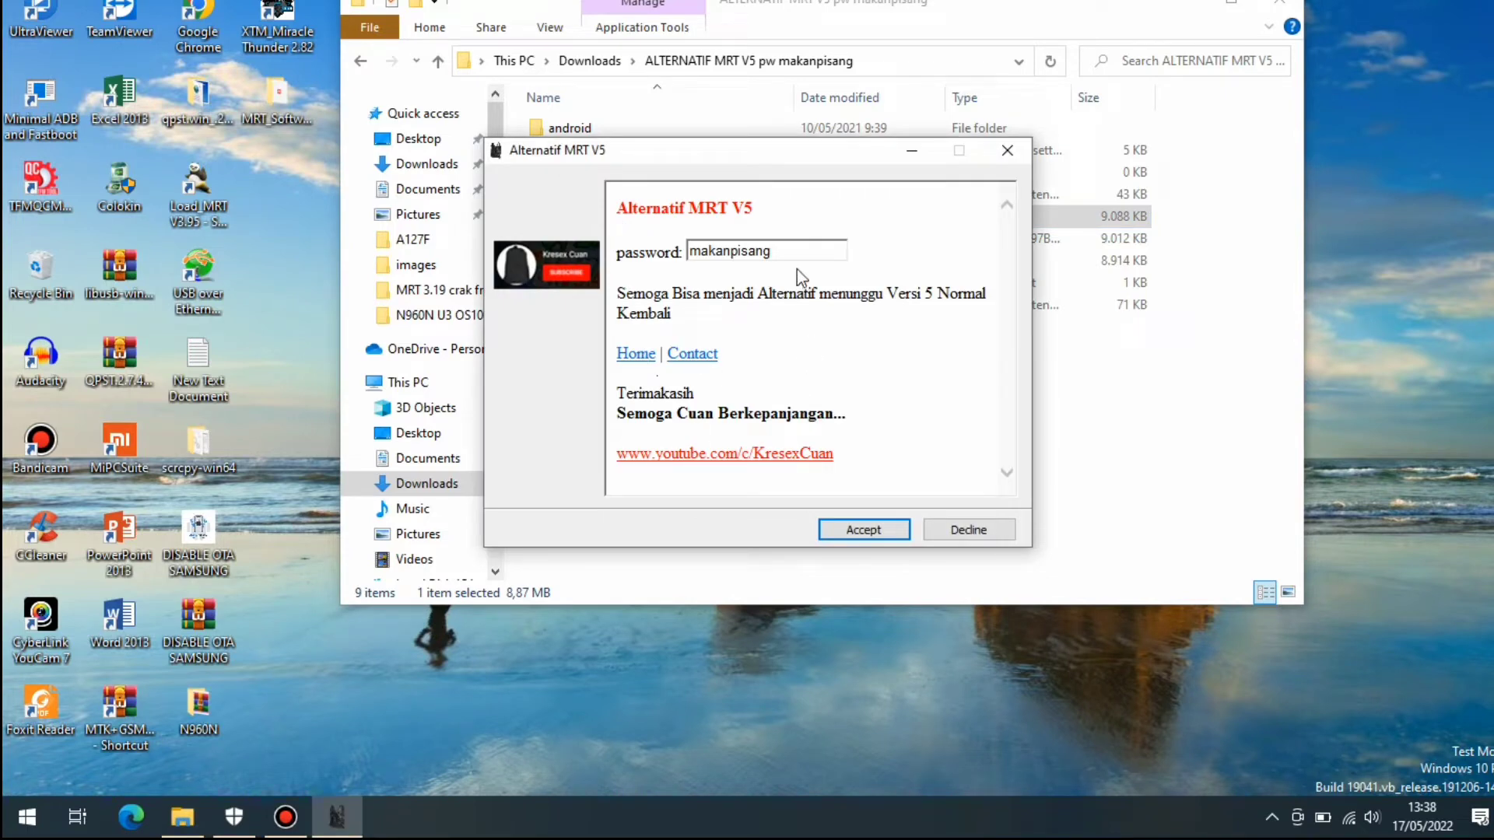
left_click(851, 531)
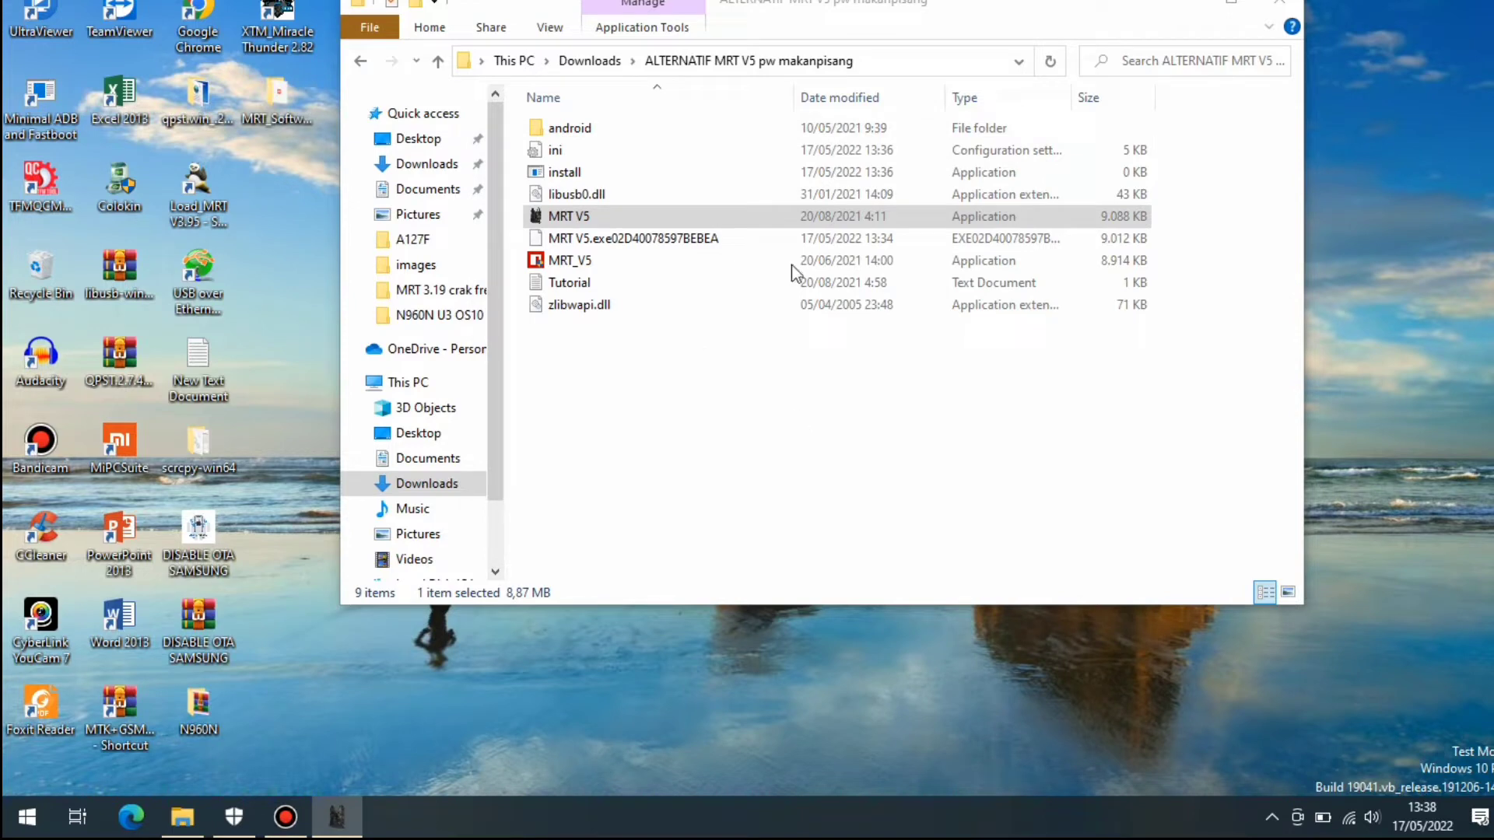
left_click(634, 260)
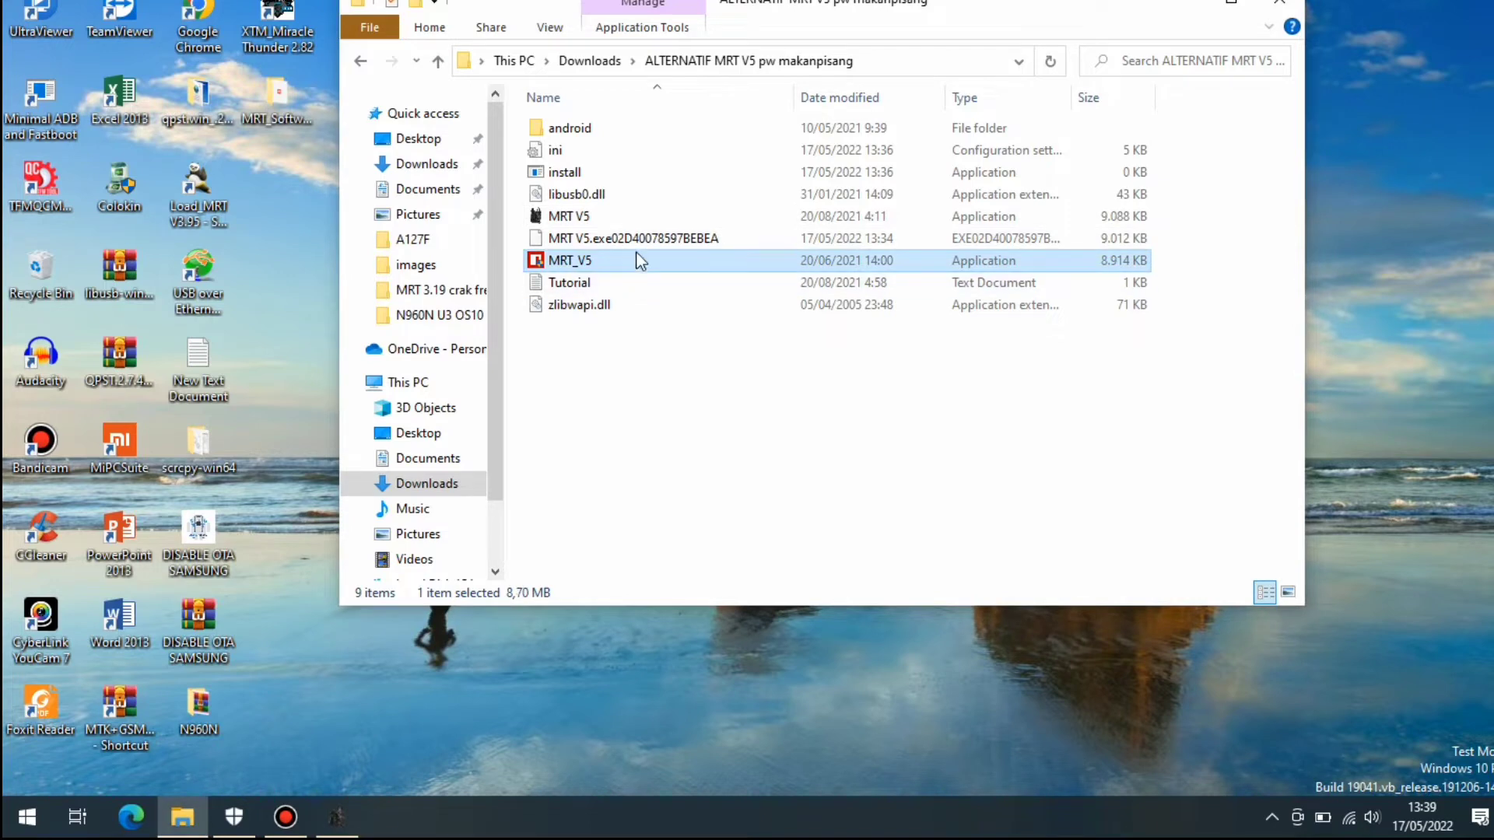
double_click(638, 260)
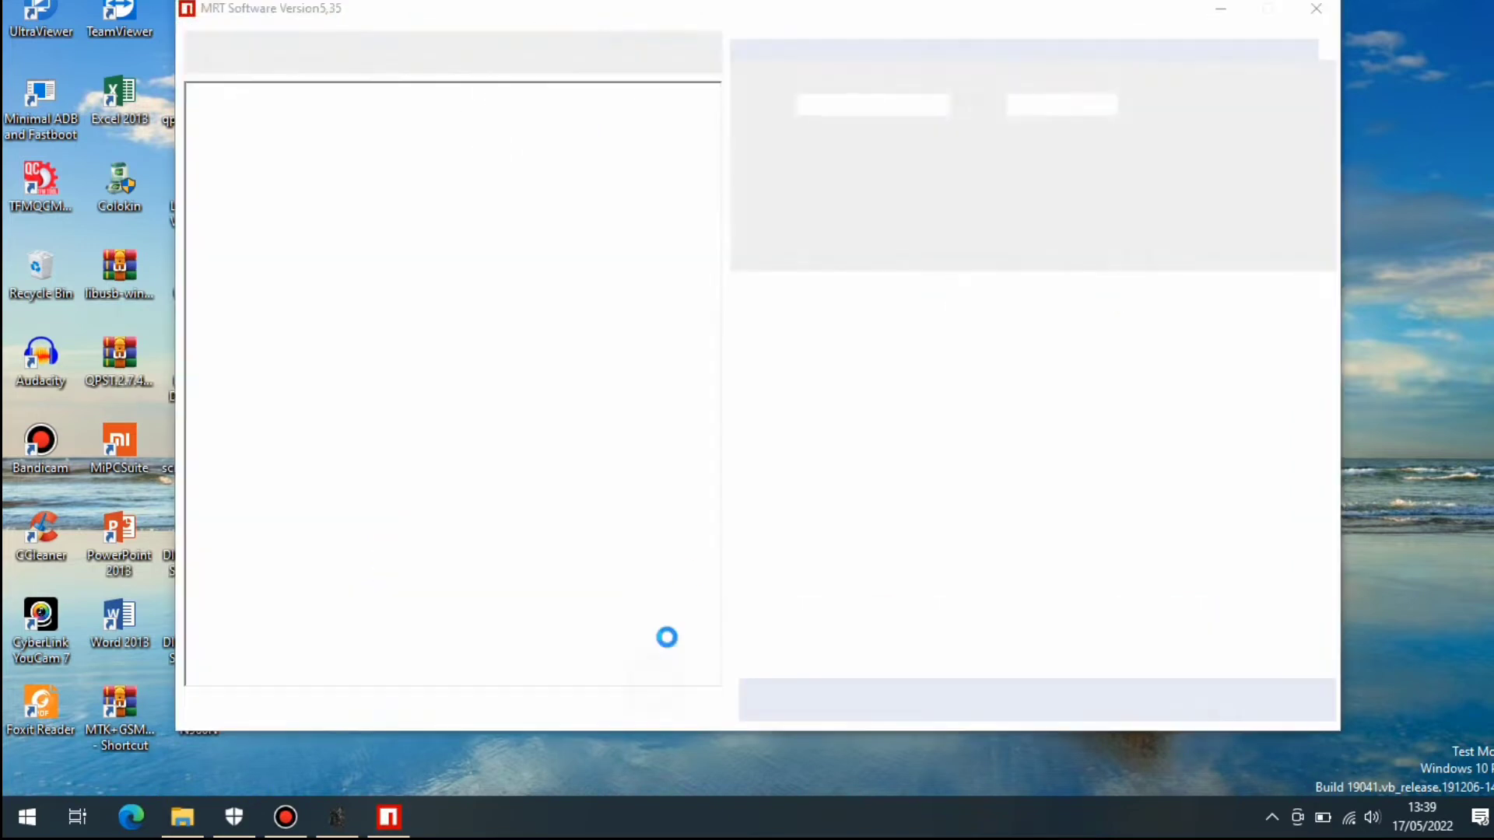
right_click(654, 682)
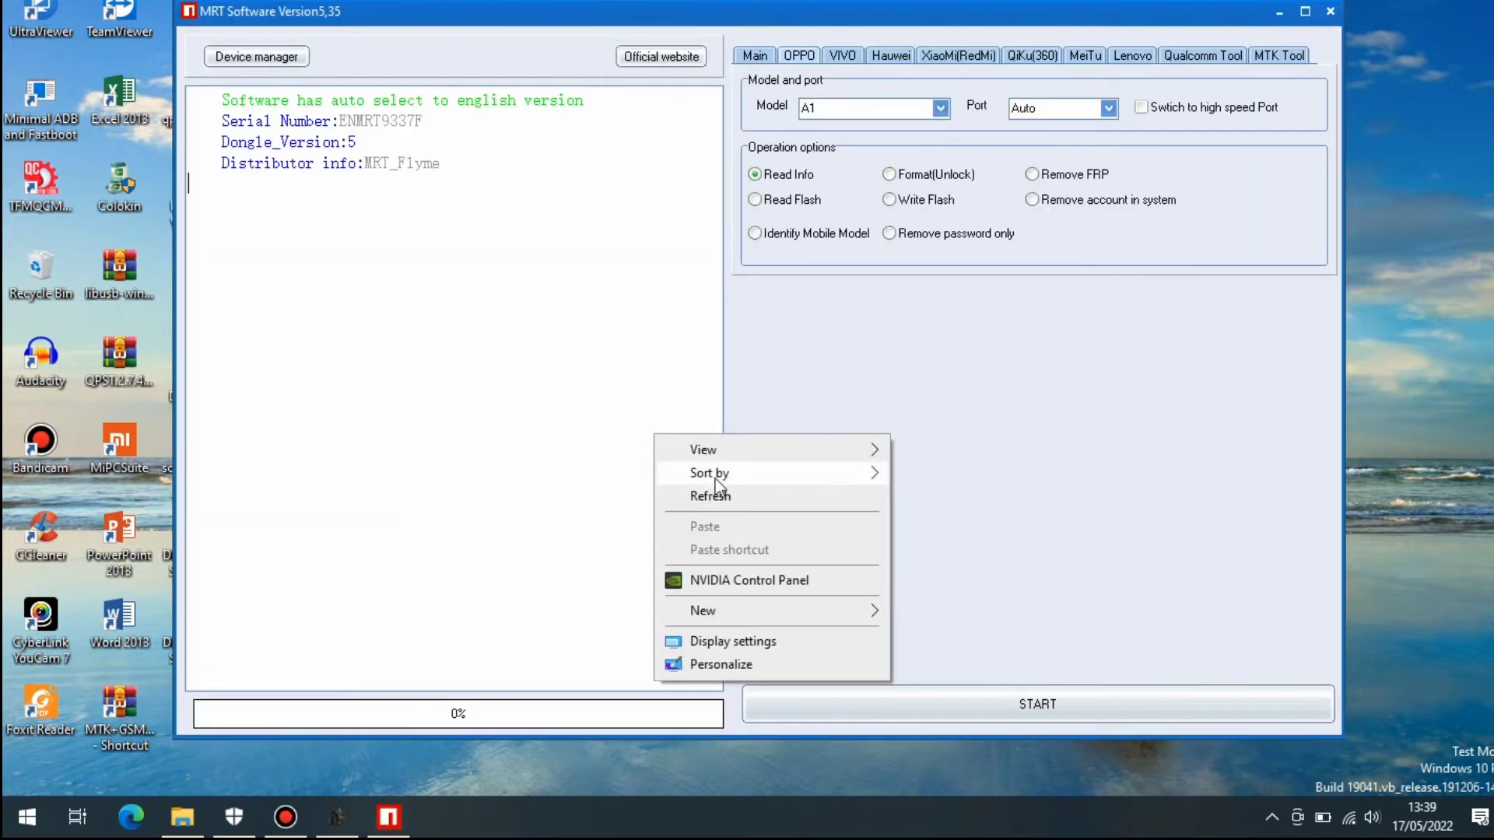
left_click(758, 497)
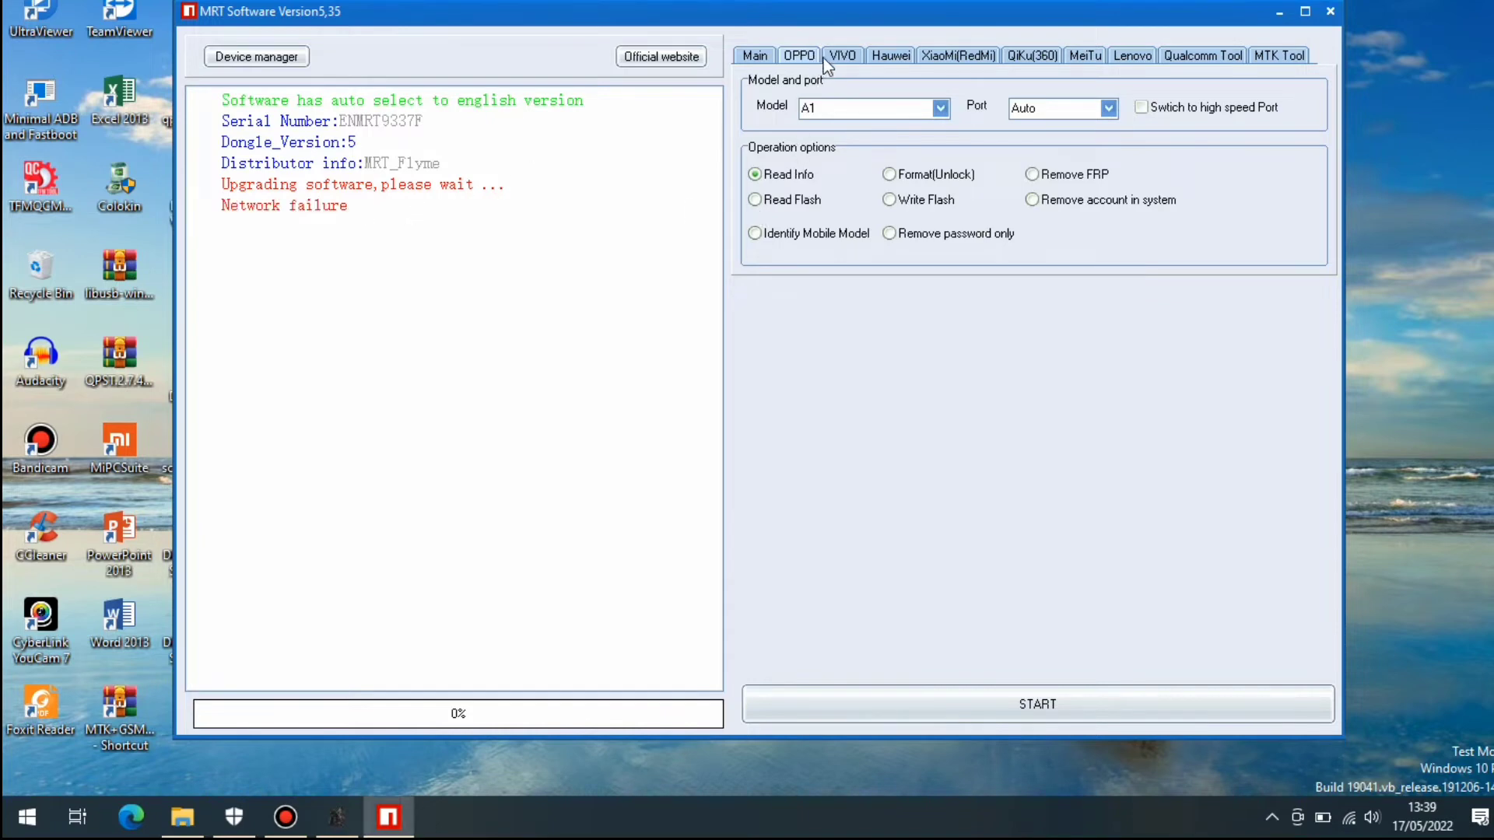
Look through the list of phone models supported for OPPO, including the Realme and Reno entries
left_click(940, 109)
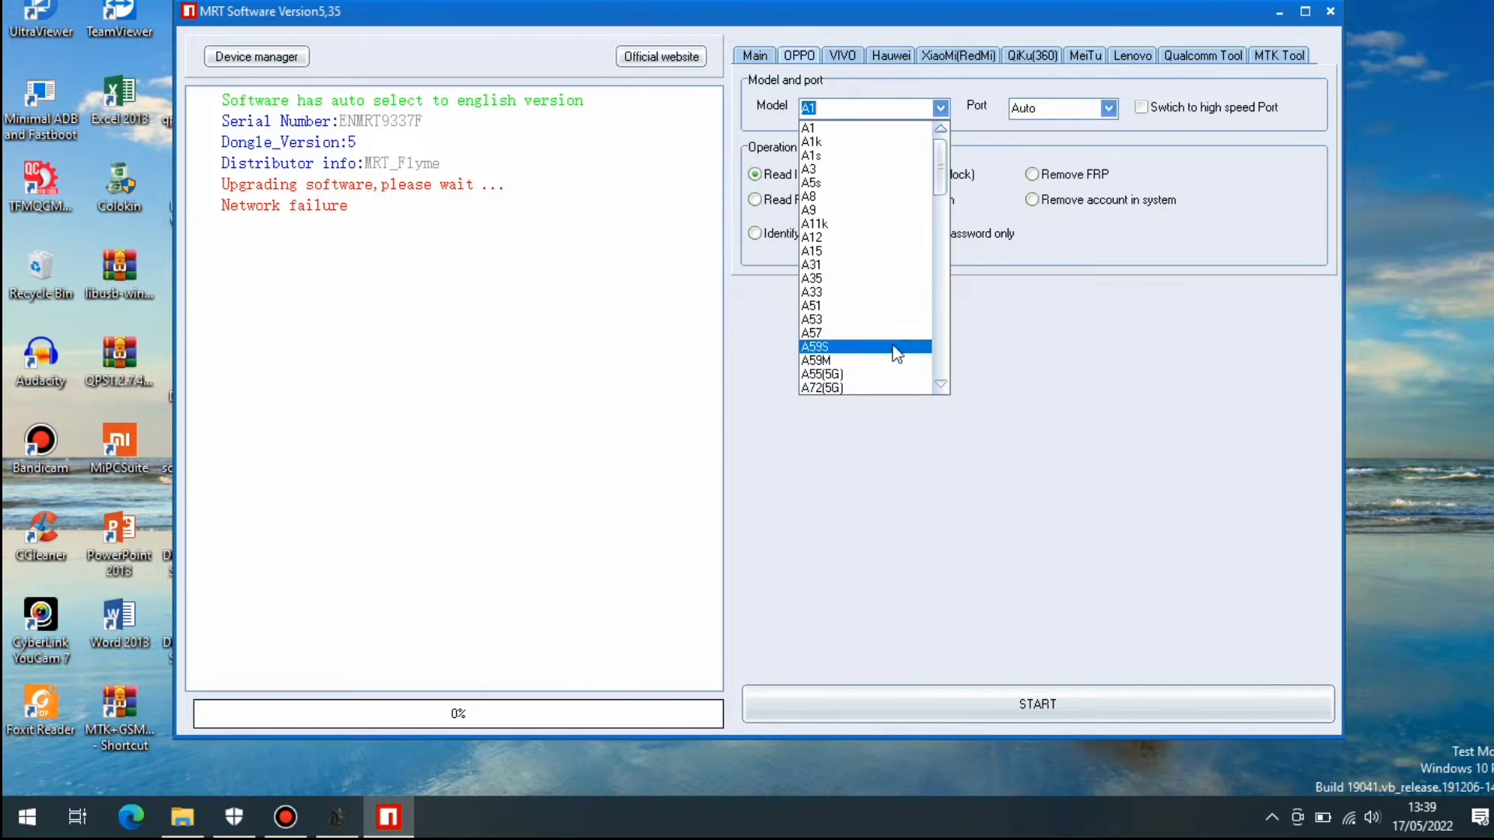
scroll(894, 352, "down", 8)
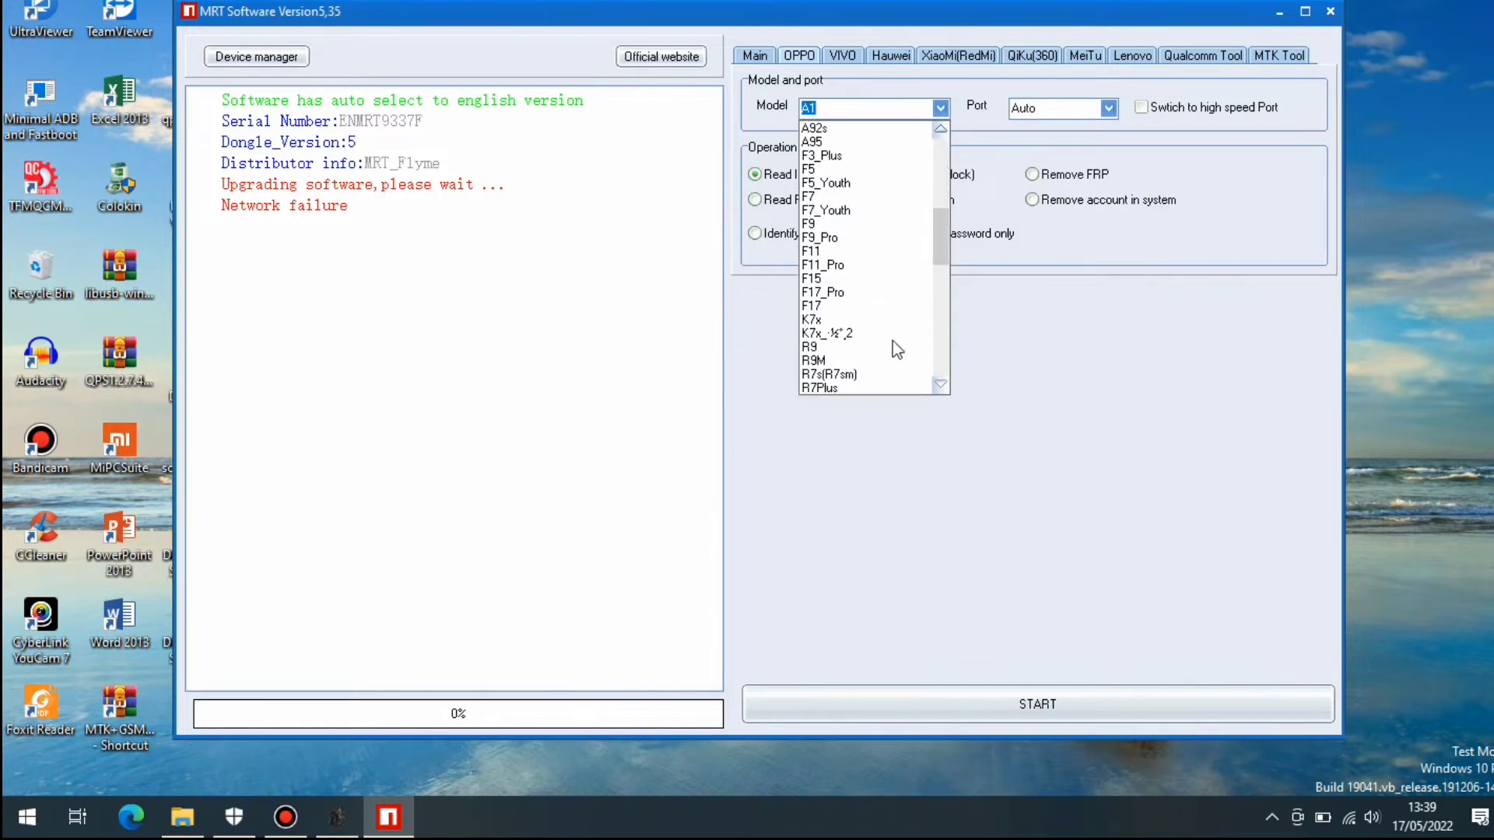
scroll(893, 341, "down", 12)
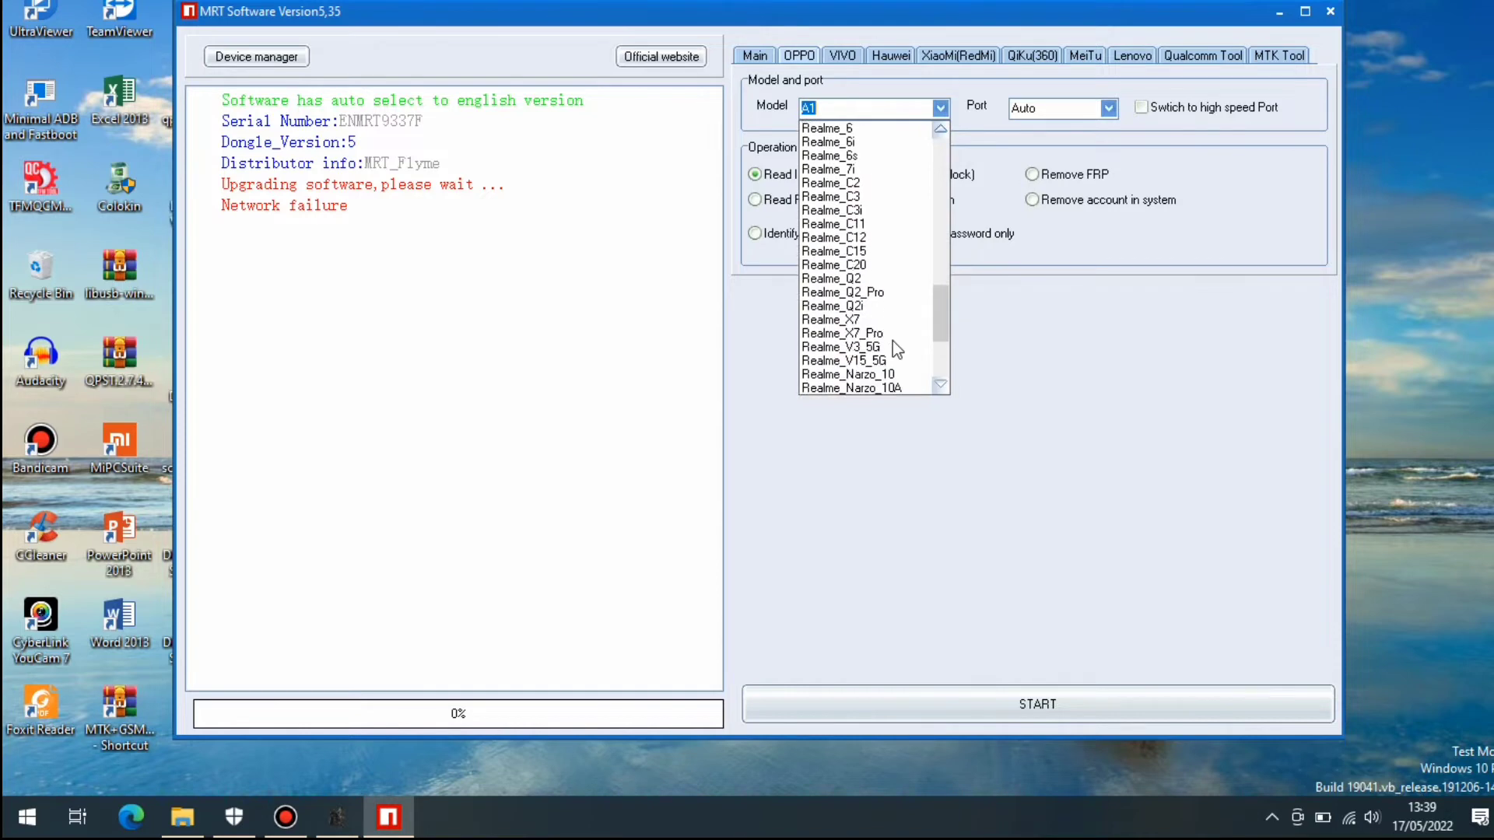
scroll(893, 341, "down", 4)
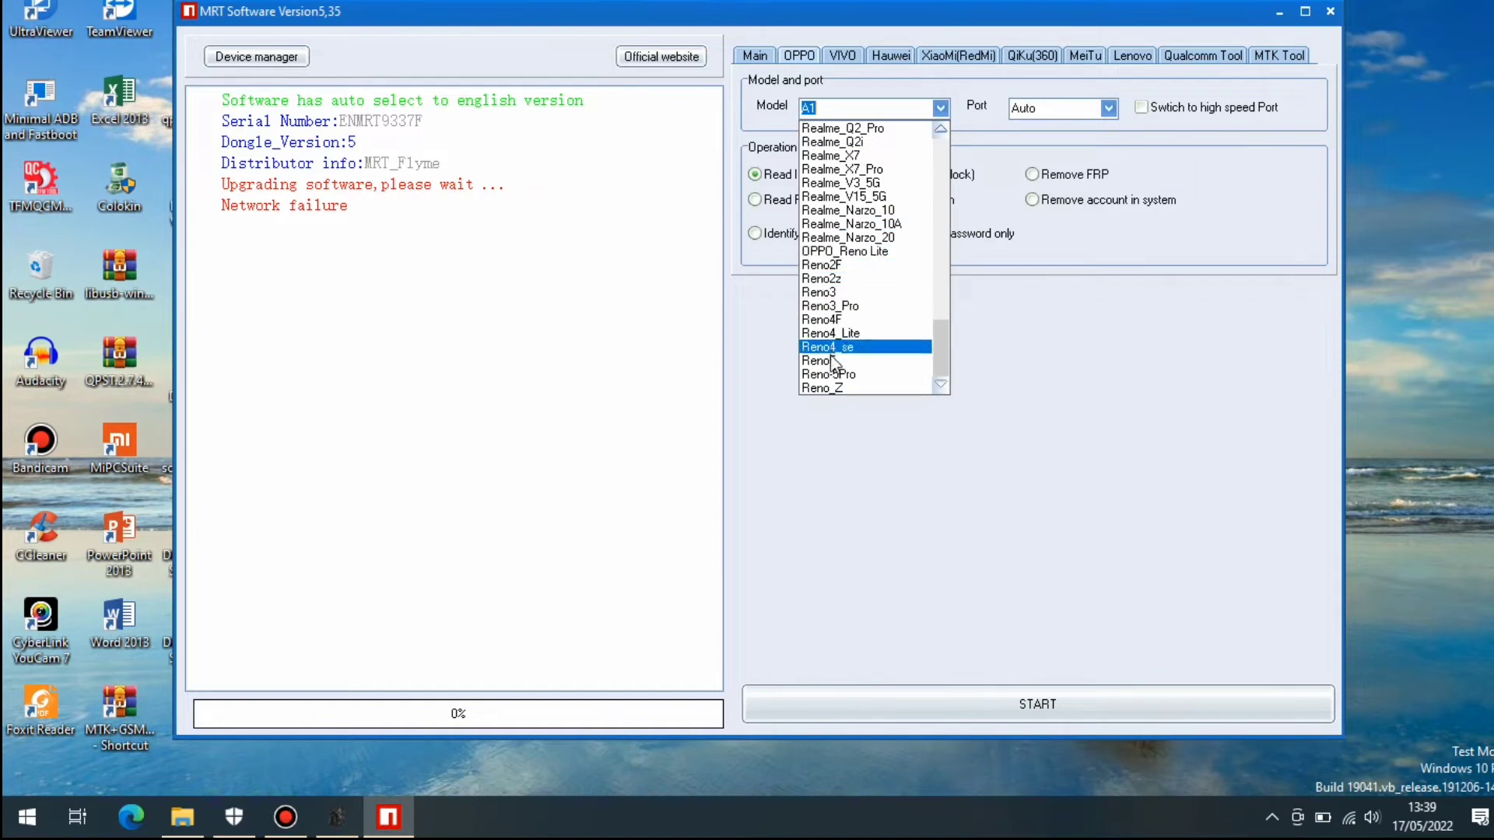
left_click(840, 54)
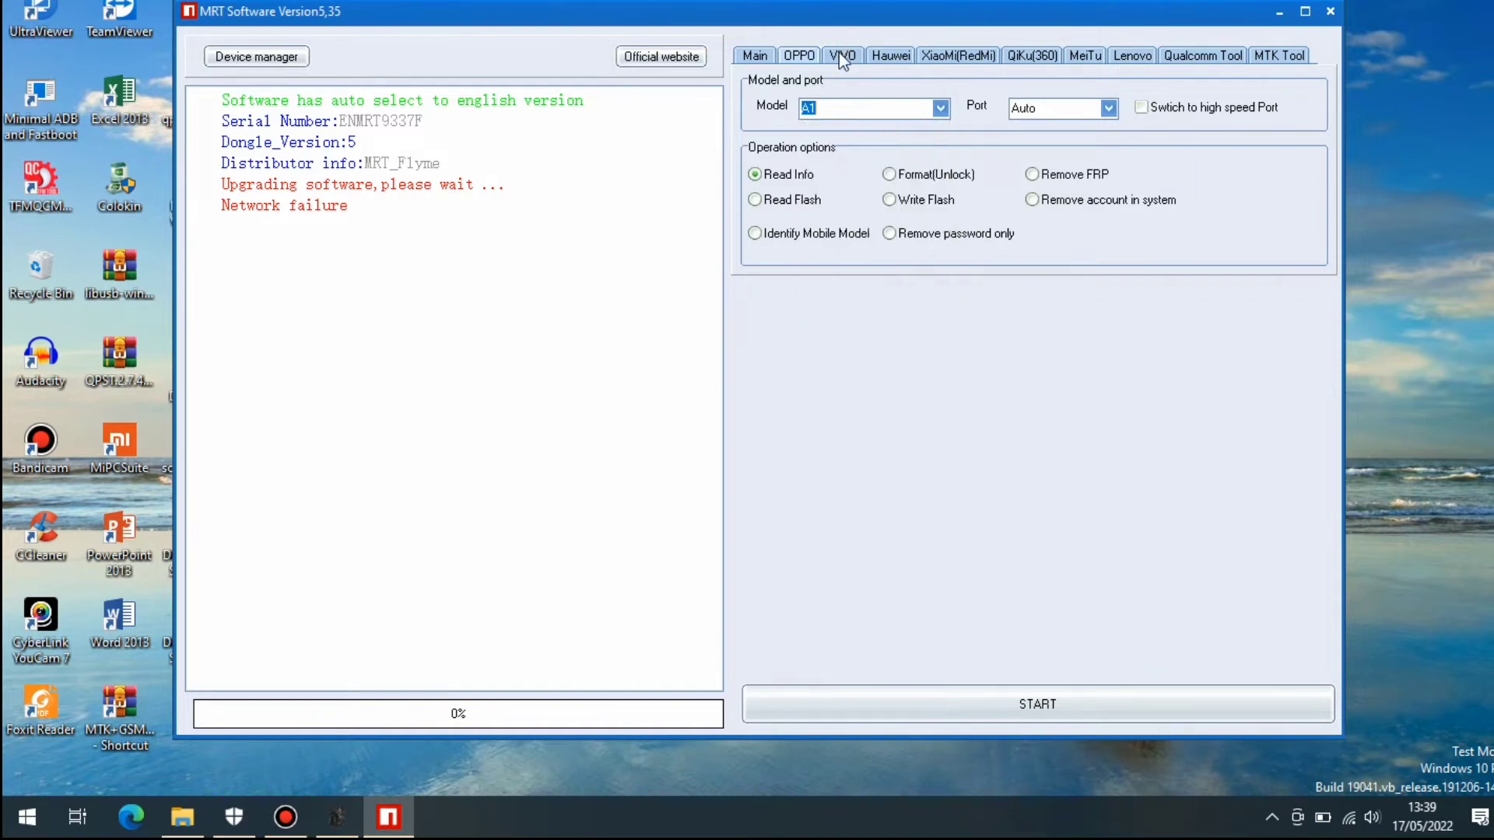
Look through the full list of phone models supported for VIVO
left_click(840, 54)
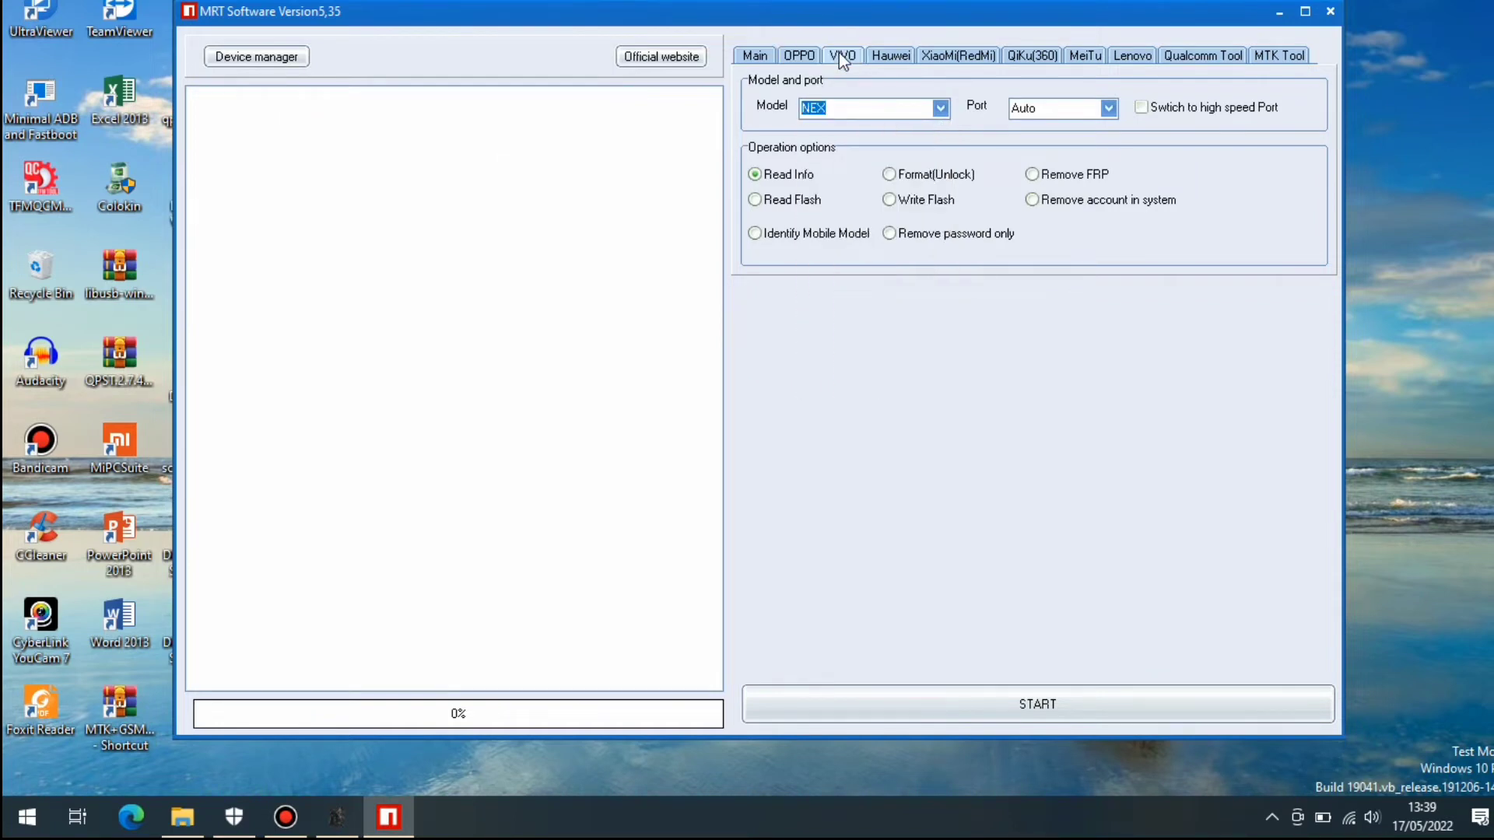
left_click(940, 108)
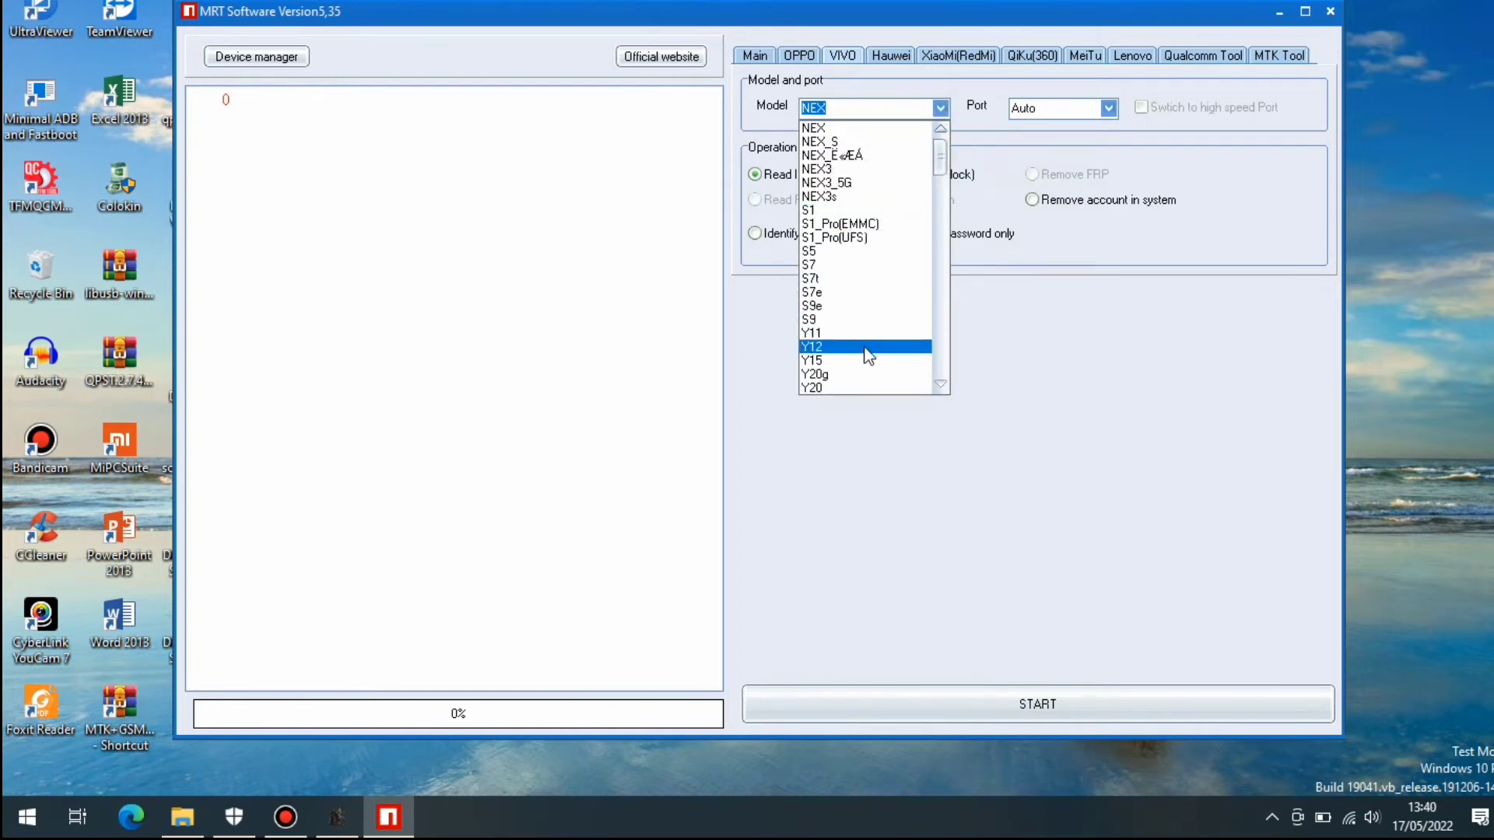
scroll(862, 371, "down", 4)
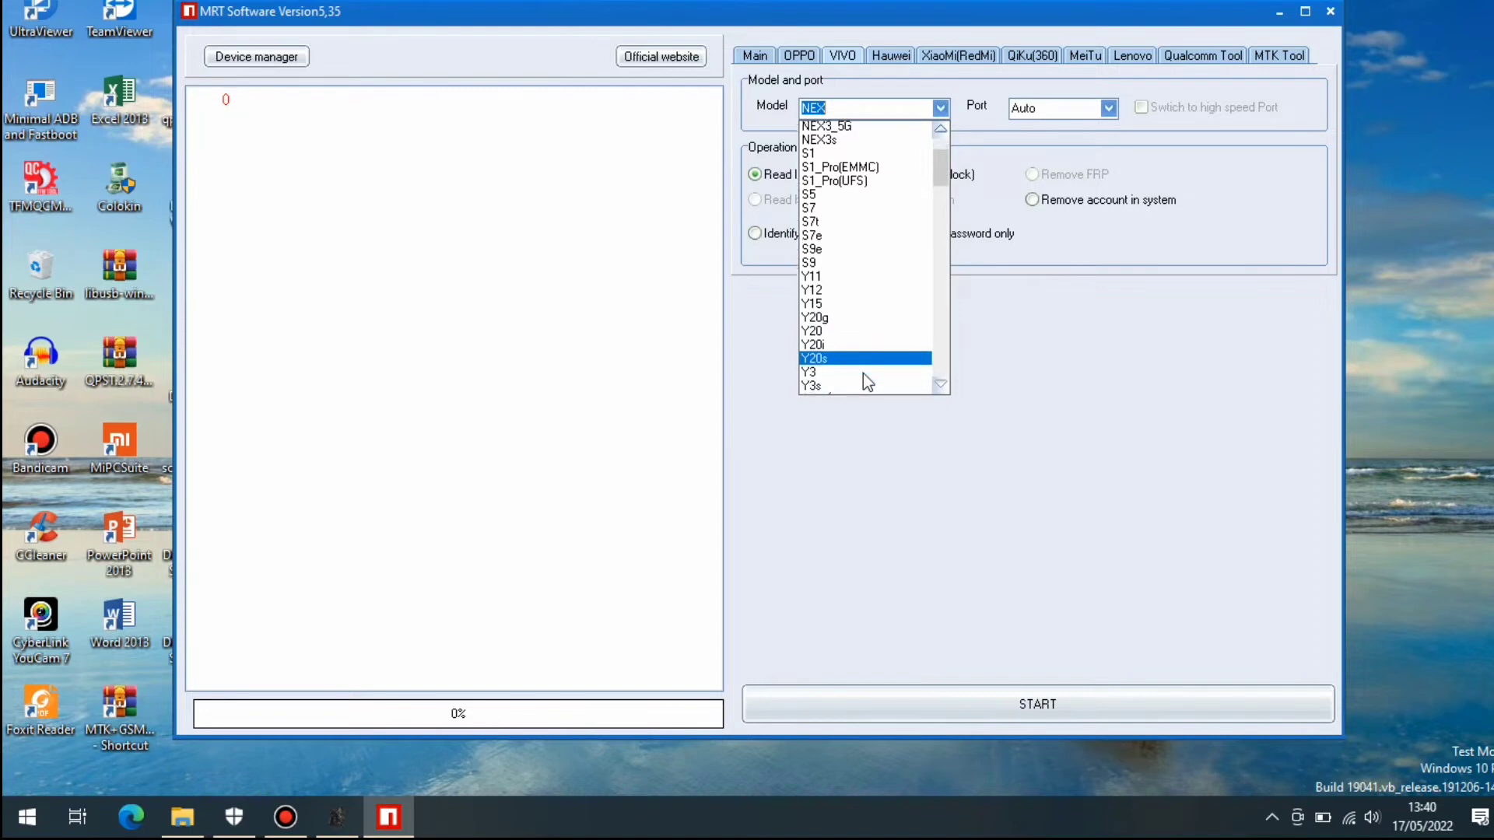
scroll(862, 371, "down", 6)
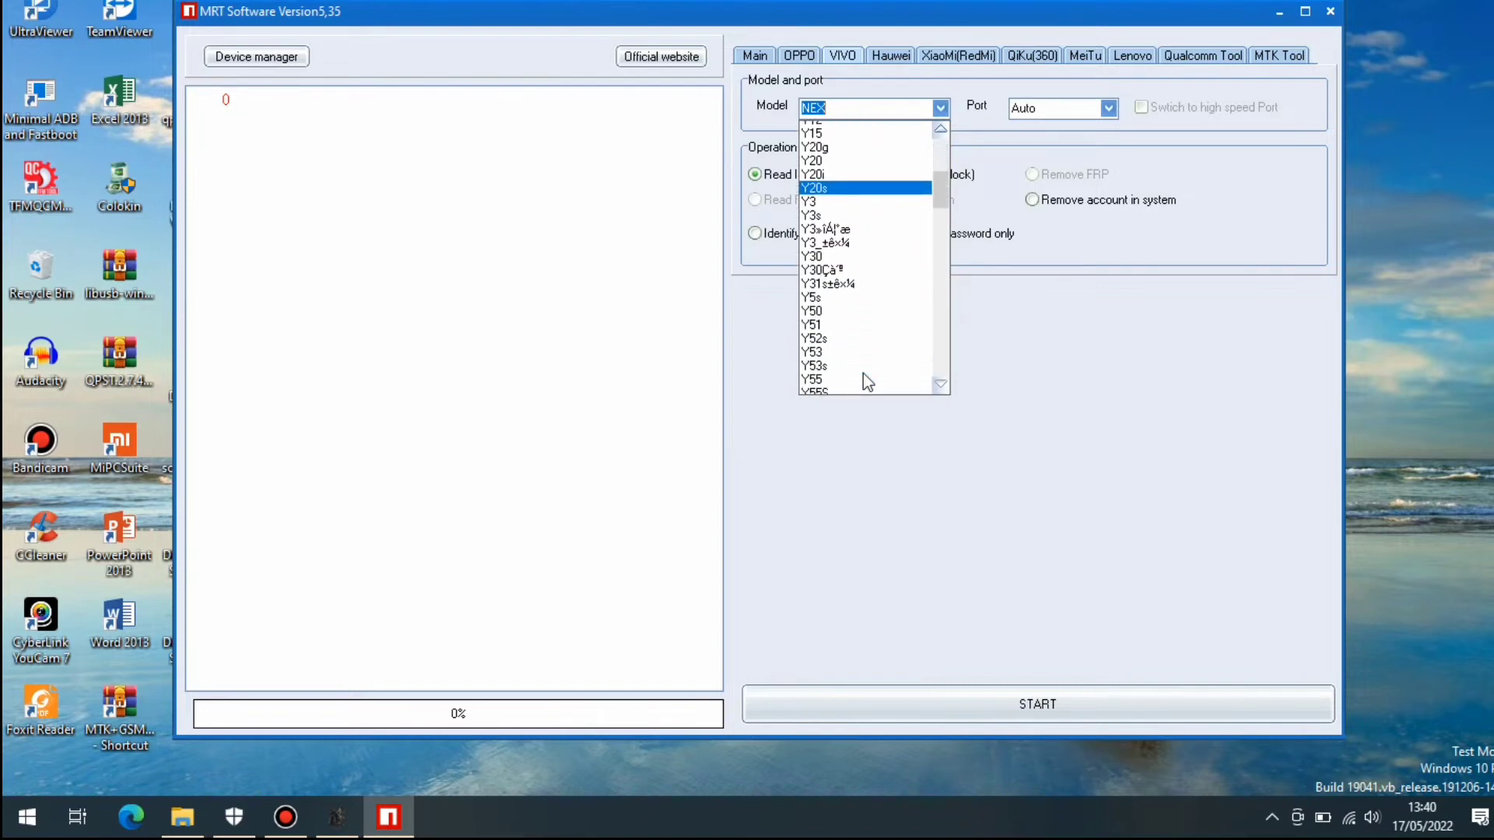
scroll(862, 372, "down", 7)
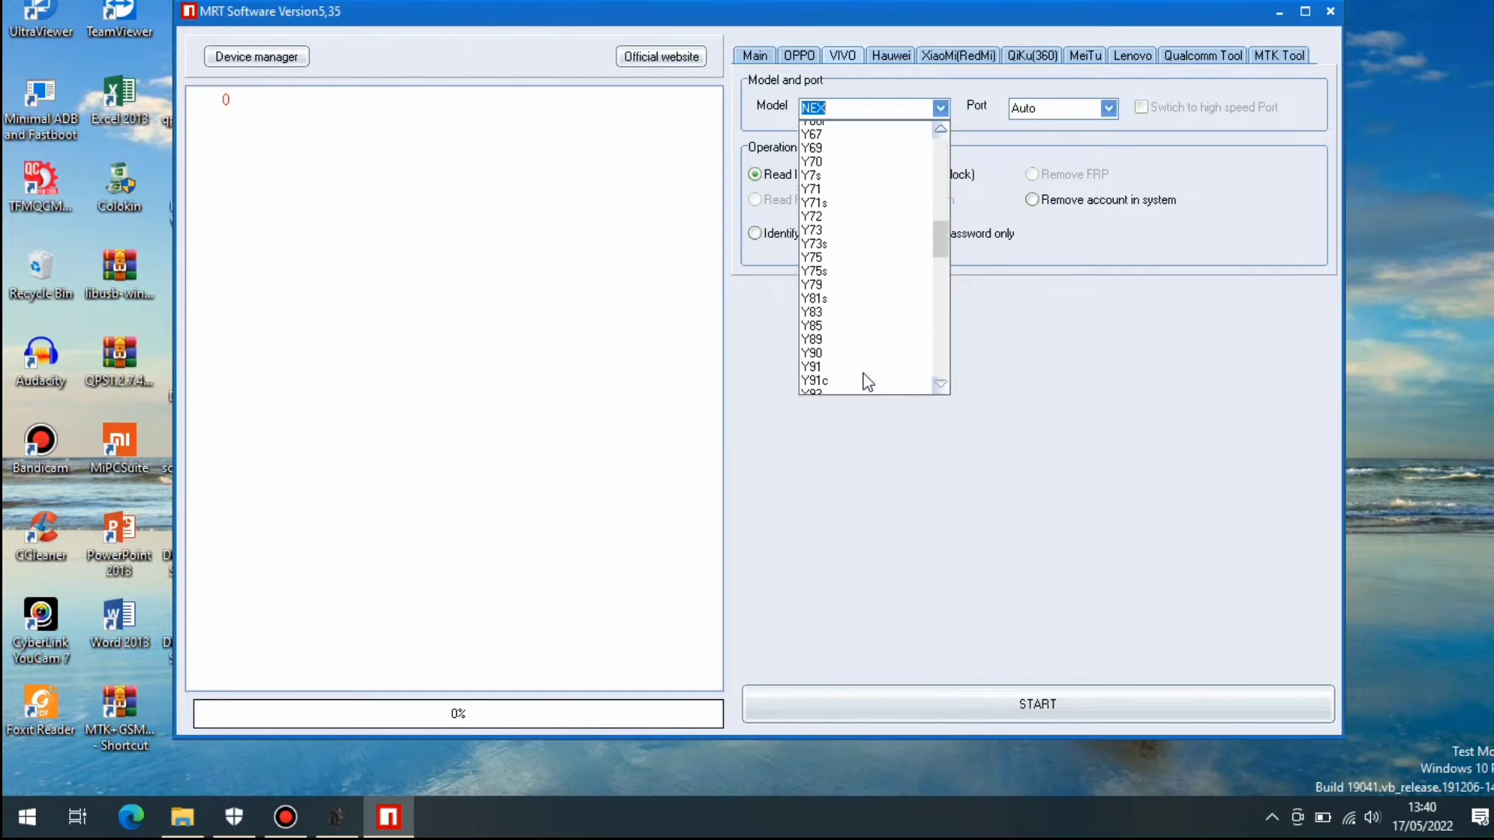
scroll(862, 372, "down", 6)
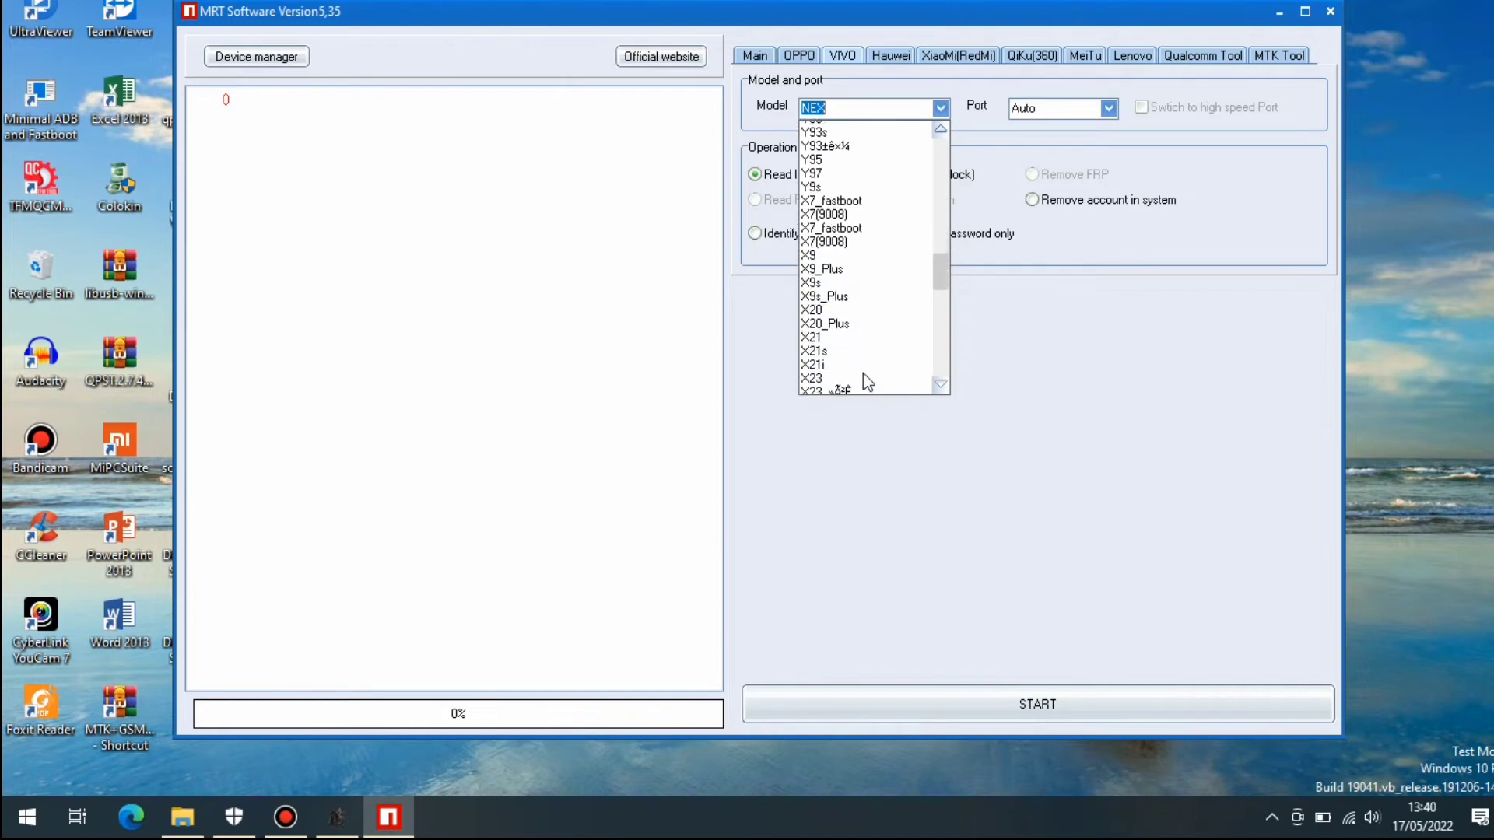
scroll(862, 372, "down", 7)
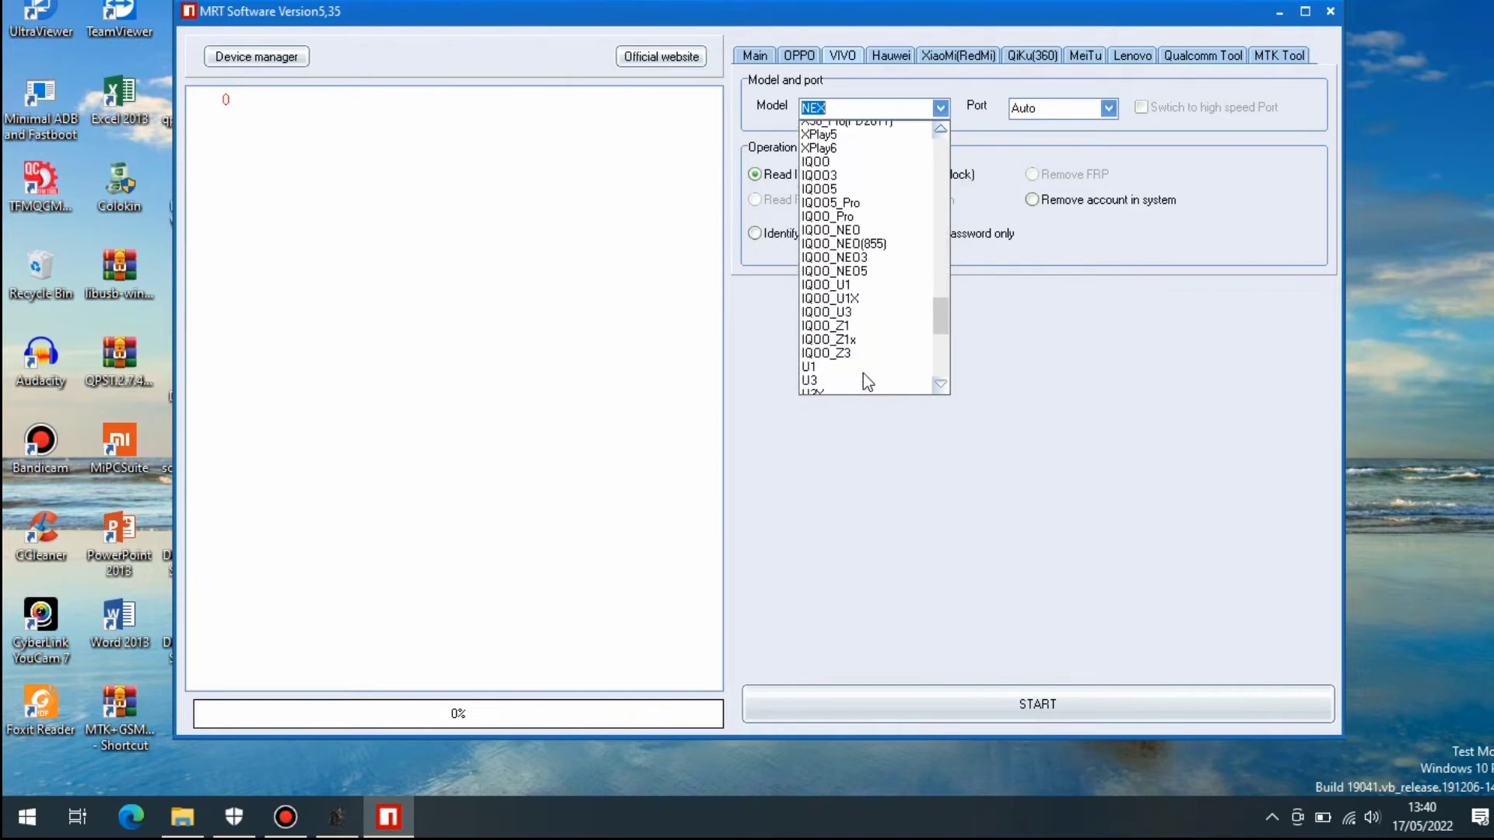
scroll(862, 372, "down", 6)
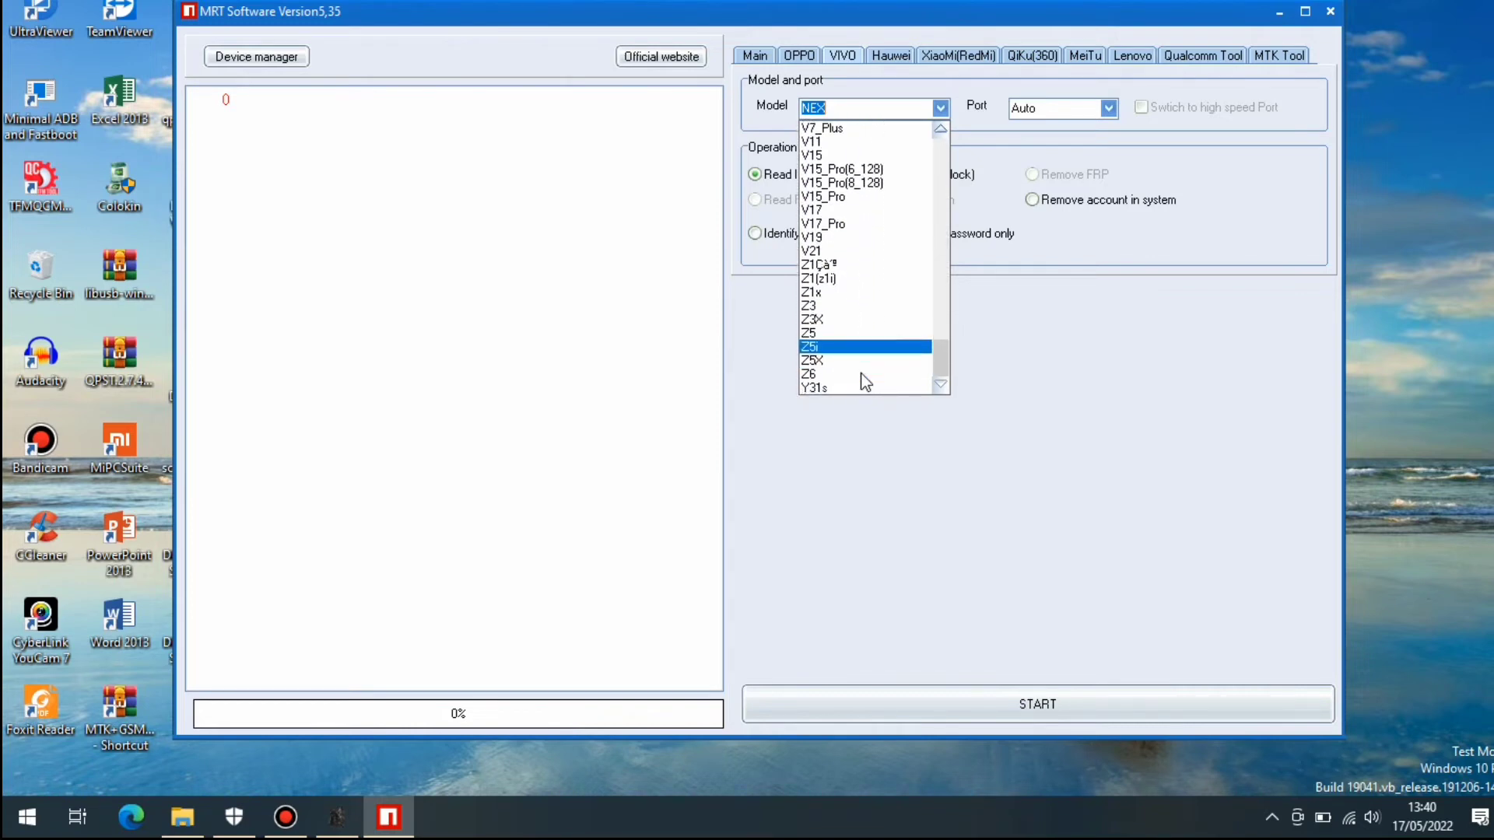
left_click(885, 57)
Review the Huawei operation options and look through the supported XiaoMi and RedMi models
left_click(885, 57)
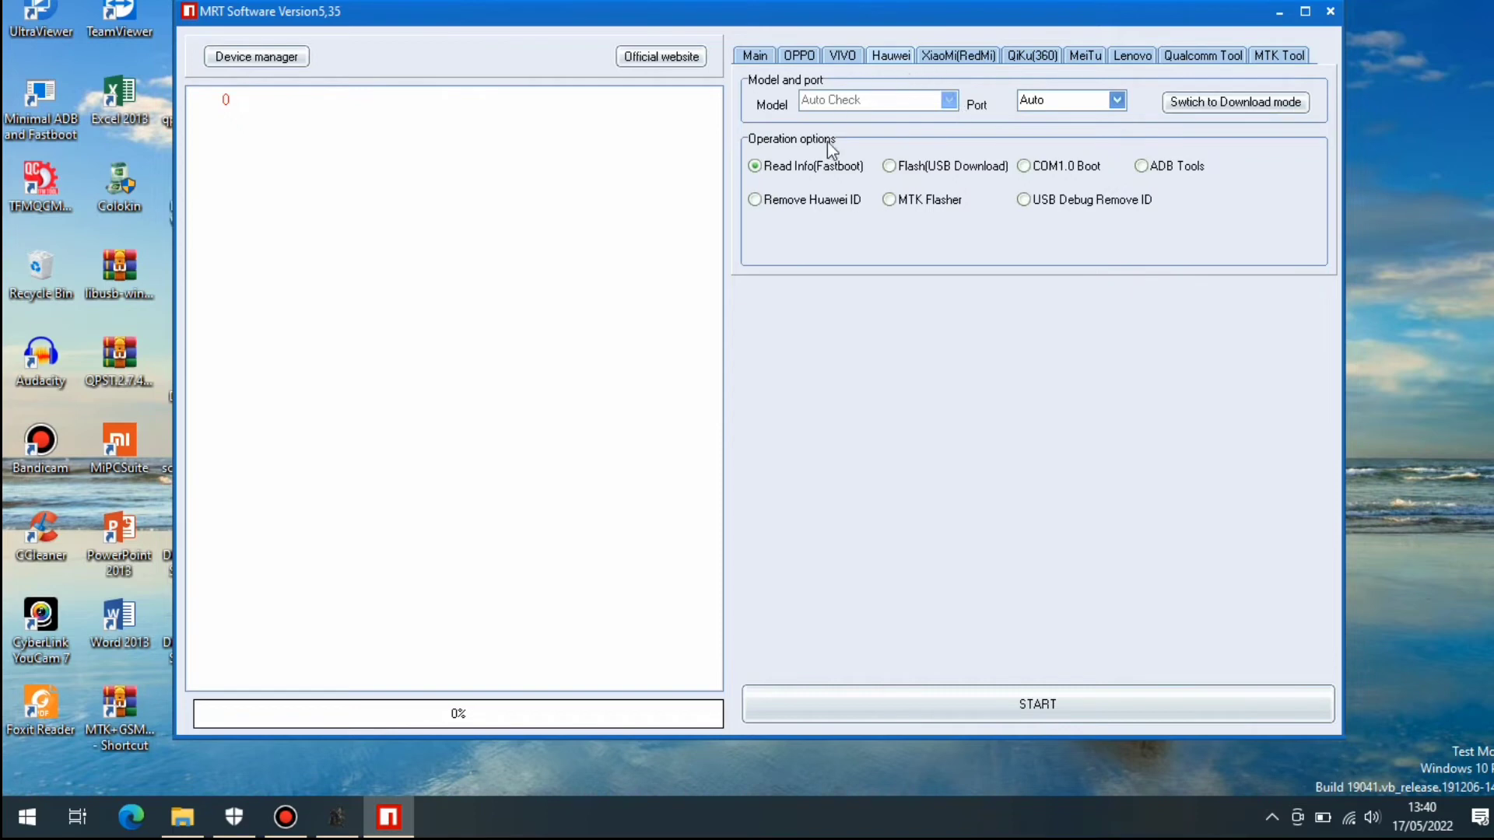
left_click(972, 62)
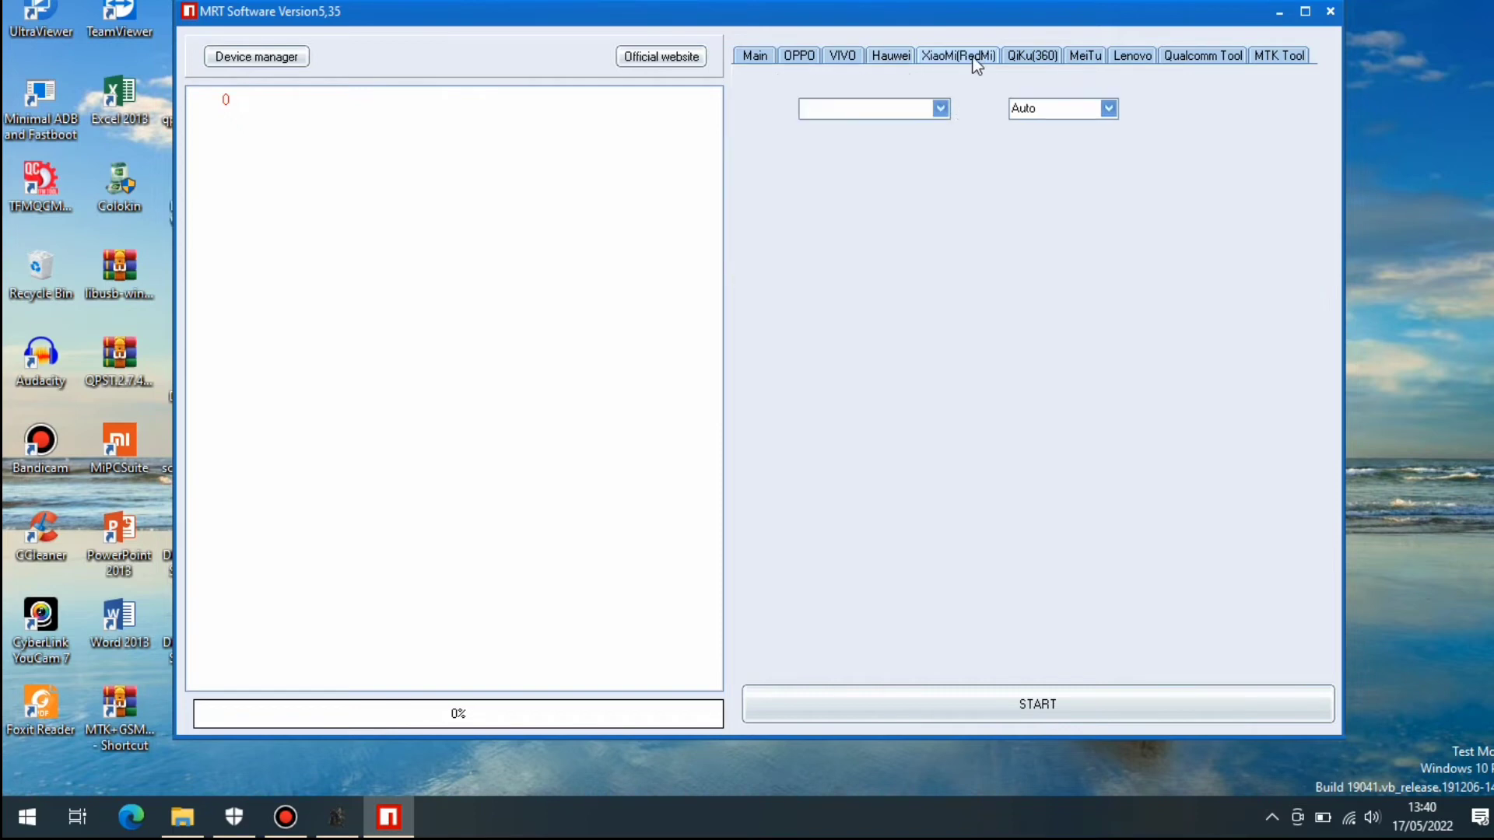
left_click(939, 109)
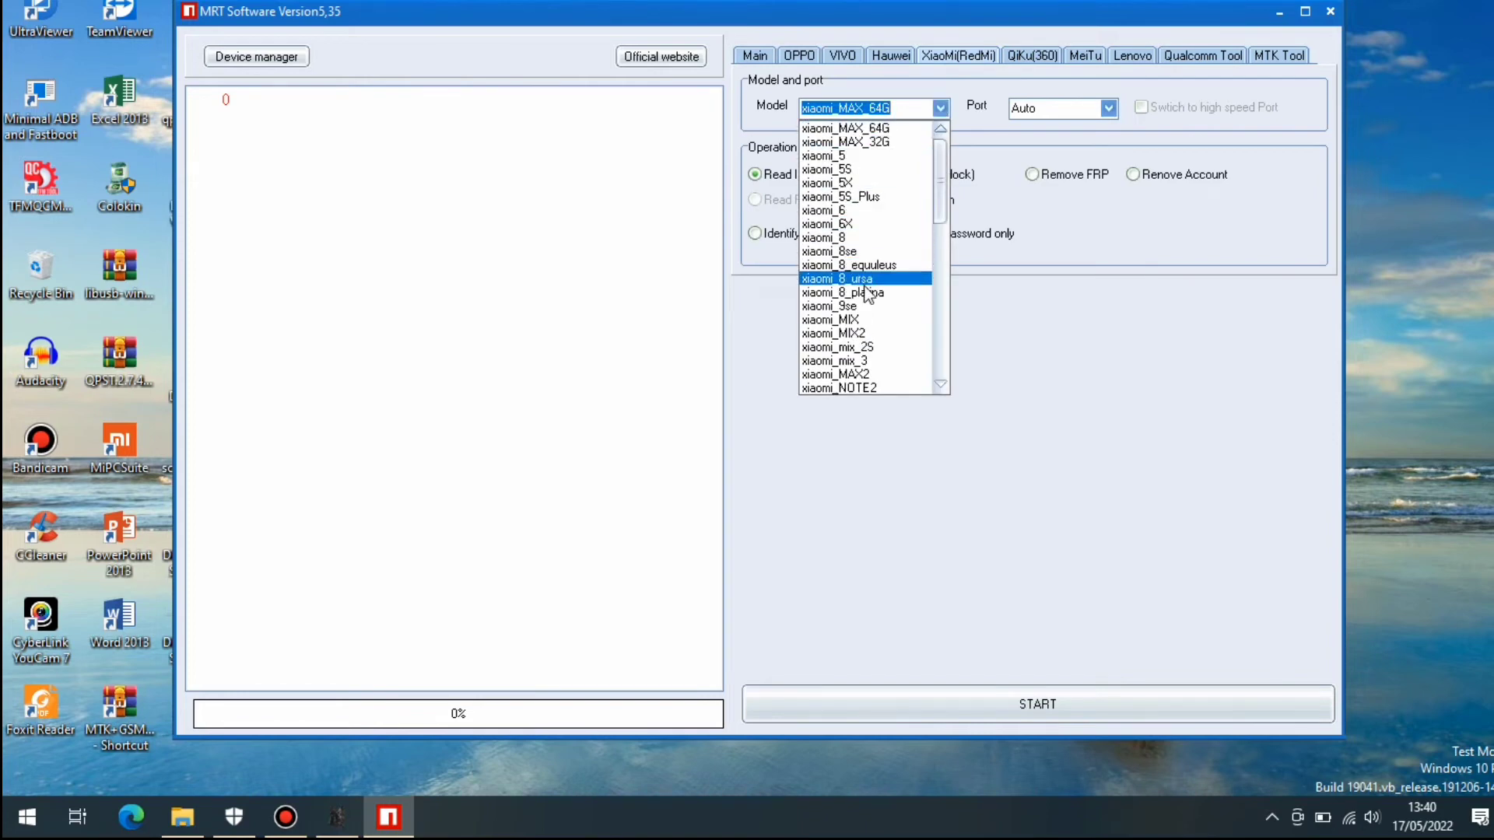
scroll(861, 321, "down", 5)
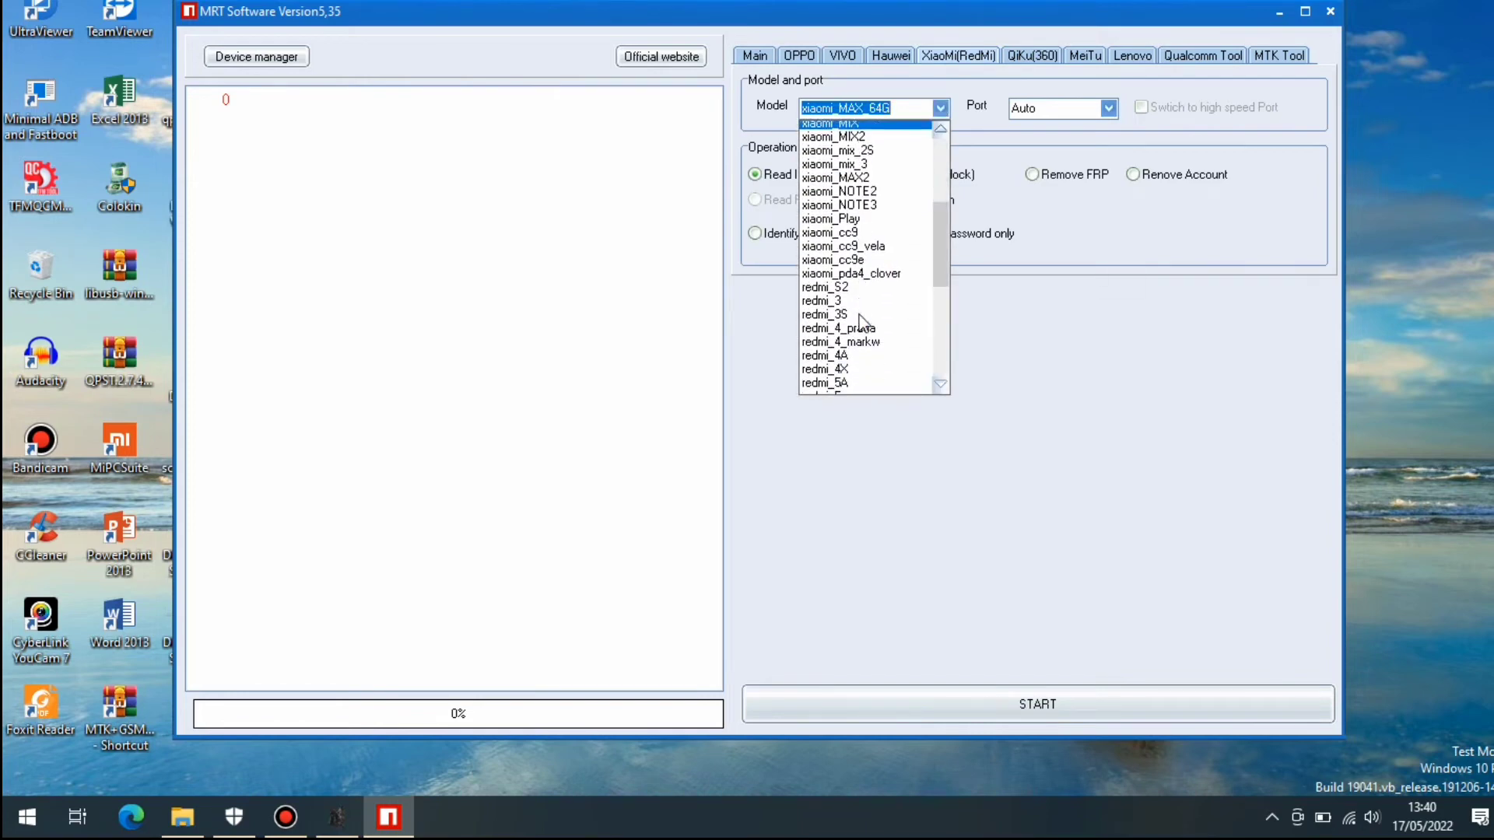
scroll(860, 315, "down", 6)
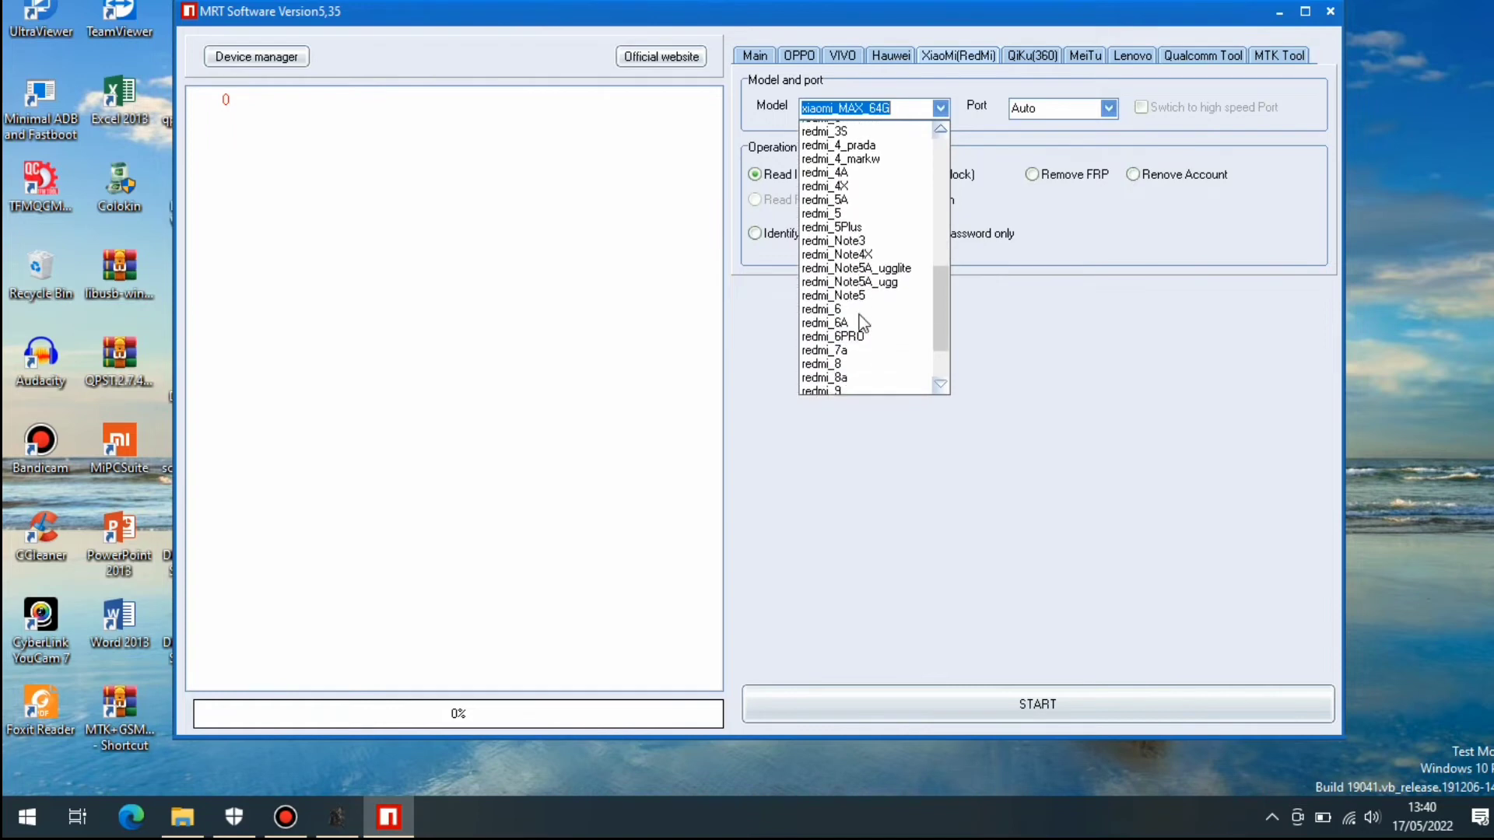
scroll(859, 314, "down", 1)
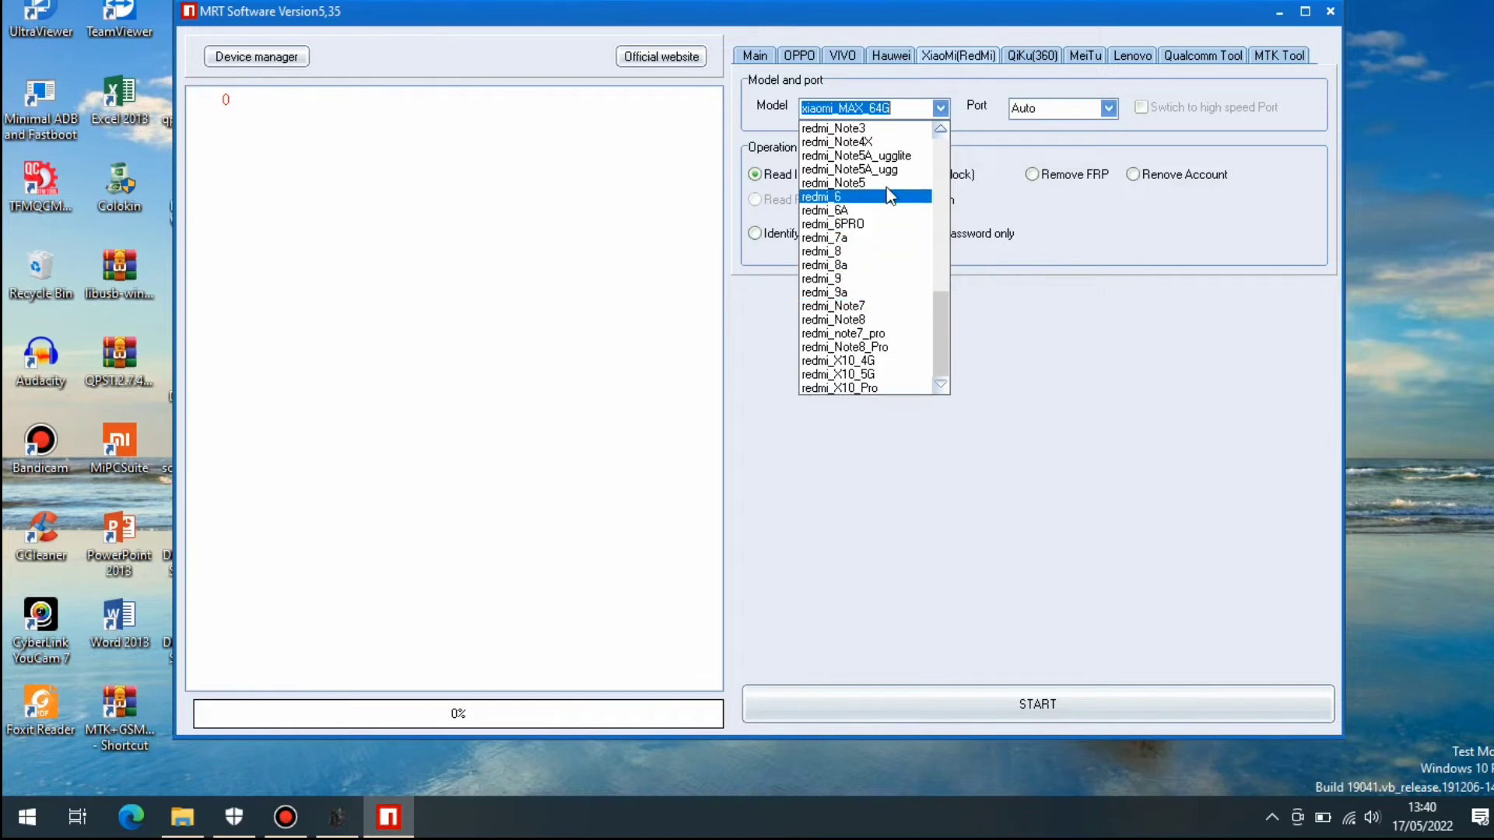
left_click(1044, 52)
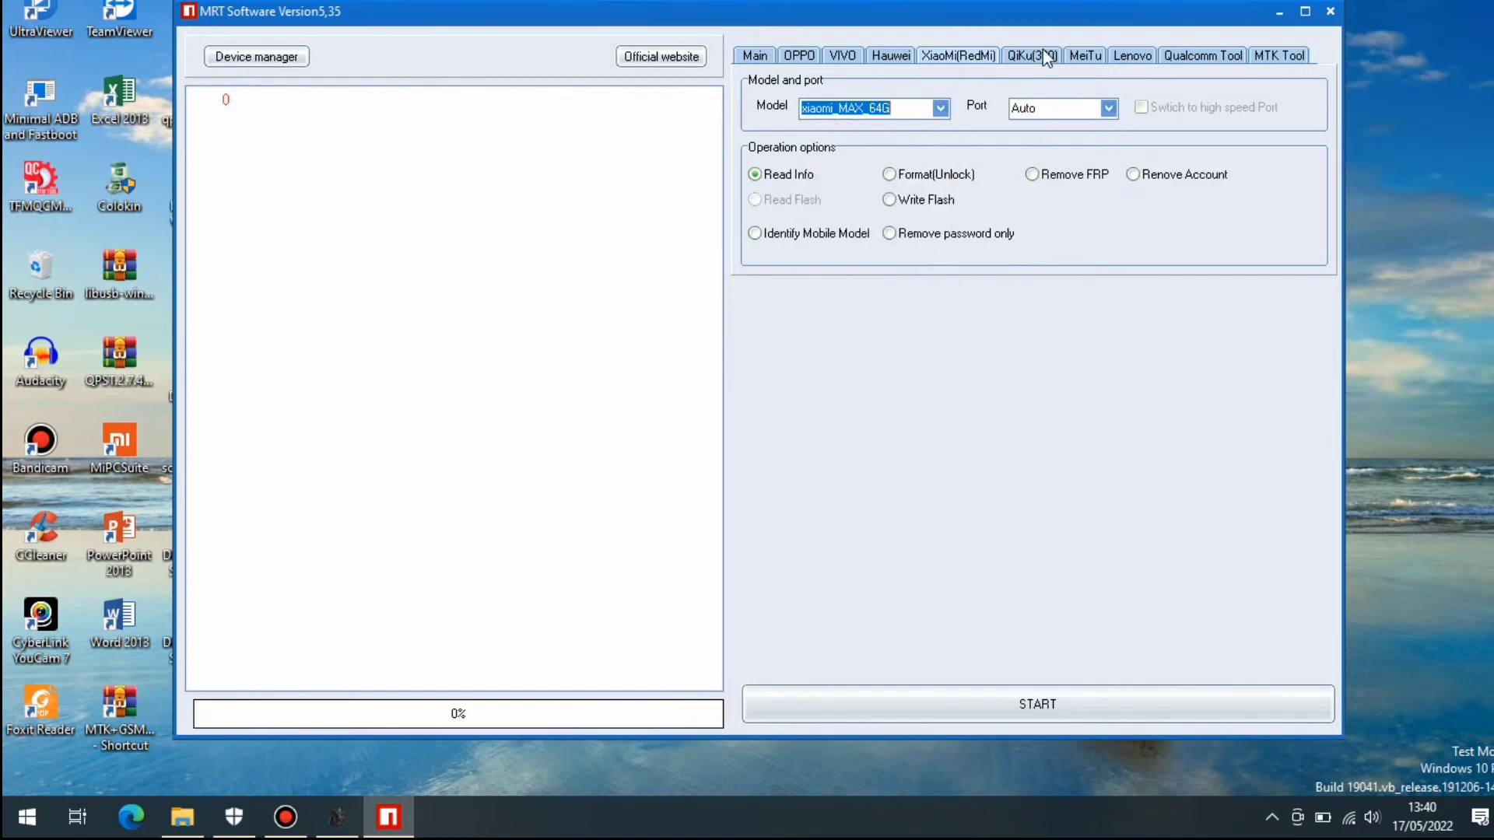
Review the supported phone models for QiKu(360) and MeiTu
left_click(1042, 52)
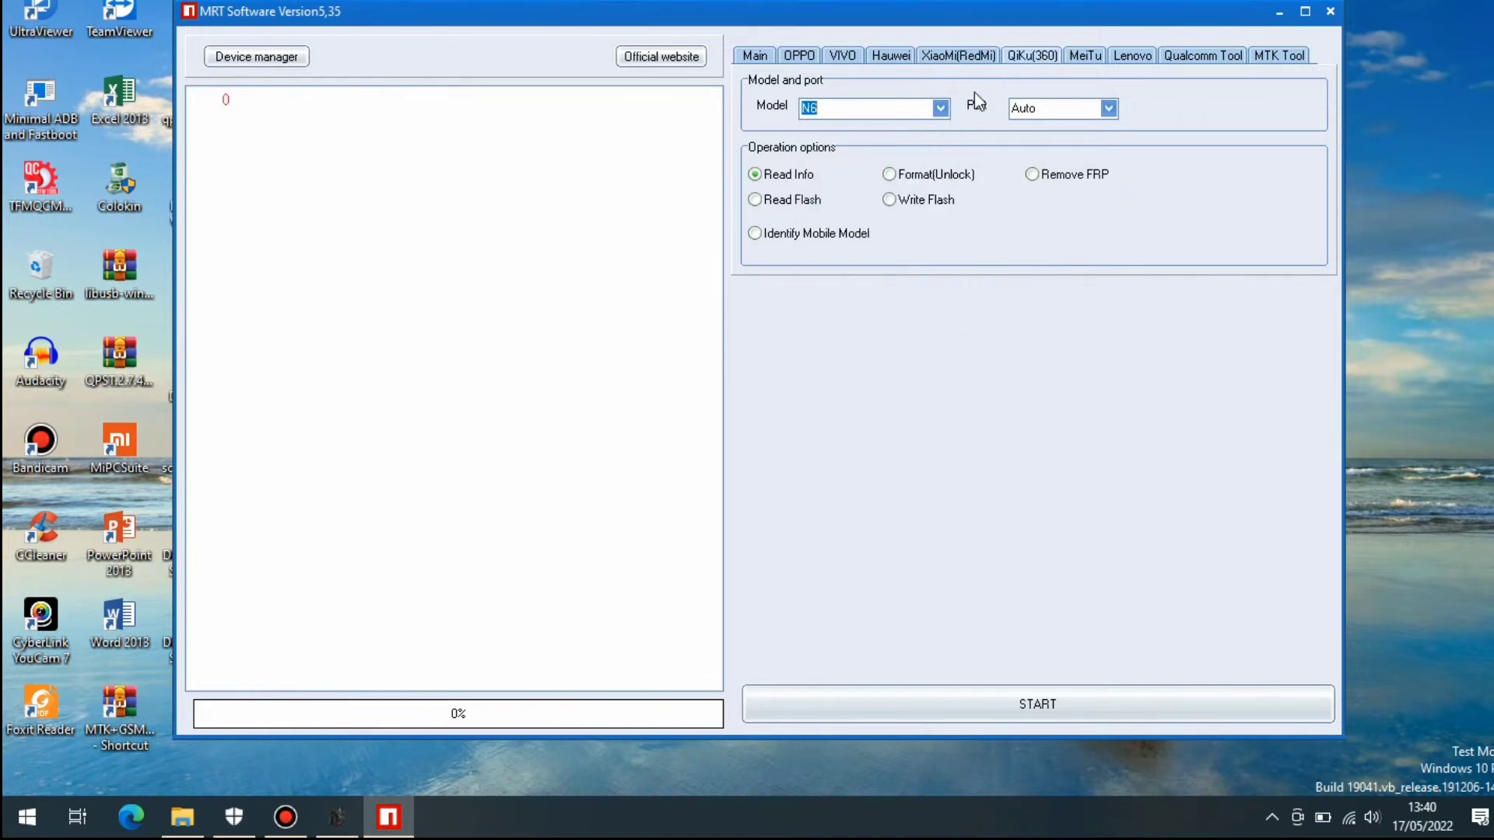
left_click(941, 109)
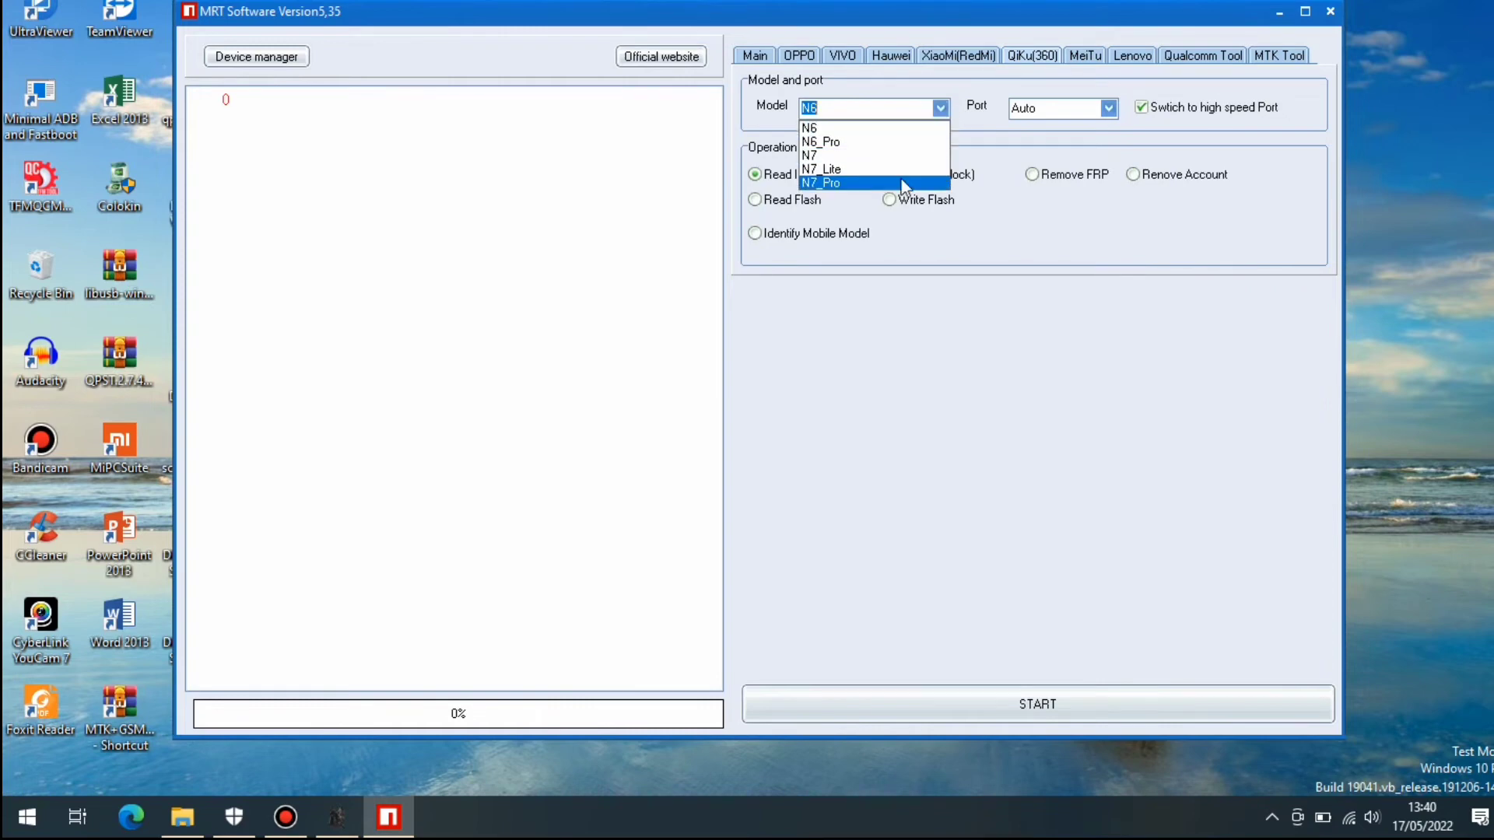
left_click(1094, 55)
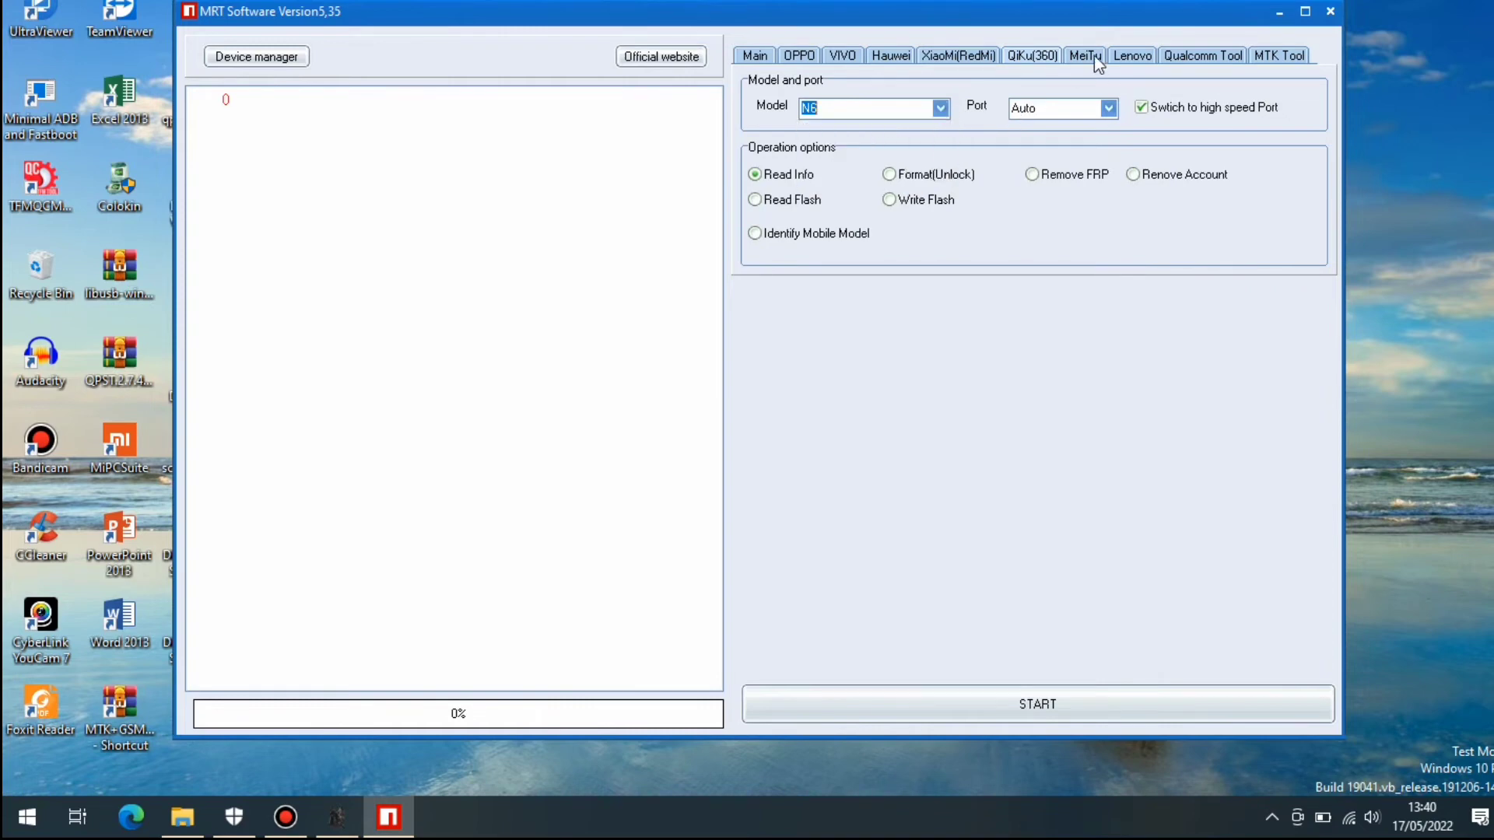
left_click(1093, 55)
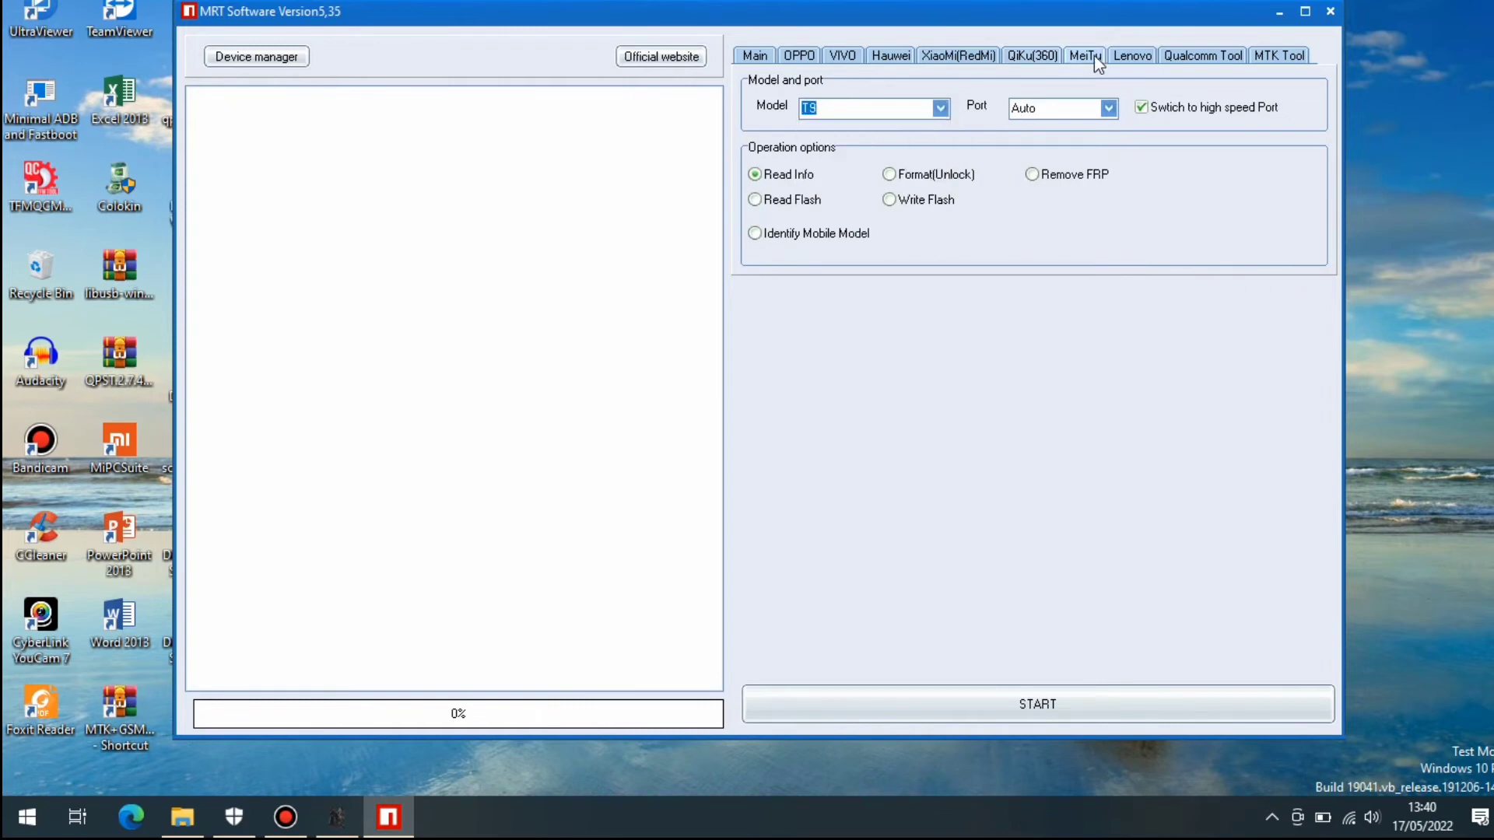
left_click(941, 109)
Review the supported Lenovo phone models and check the Qualcomm Tool section
left_click(1133, 56)
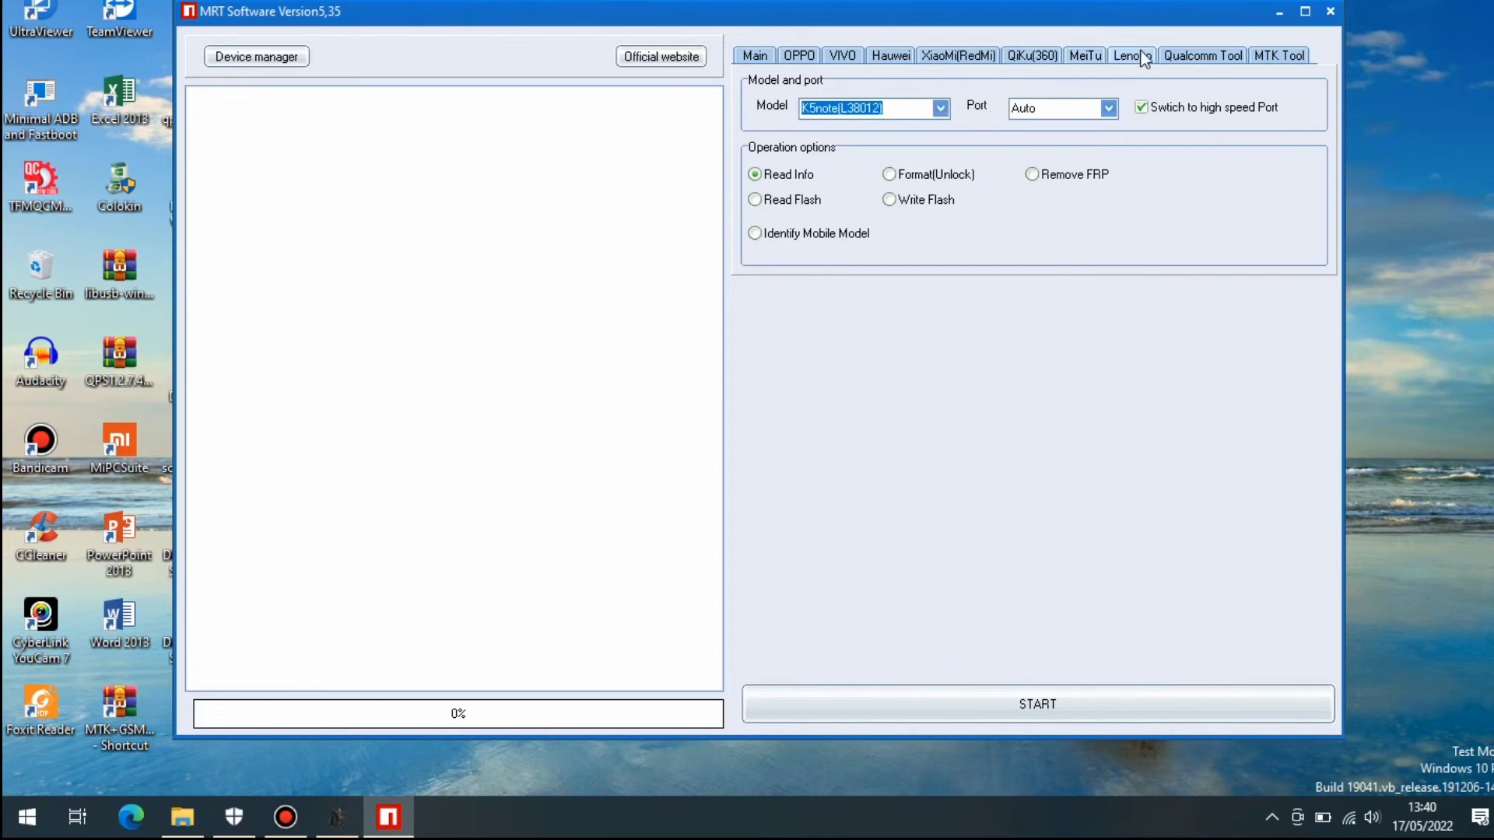
left_click(939, 110)
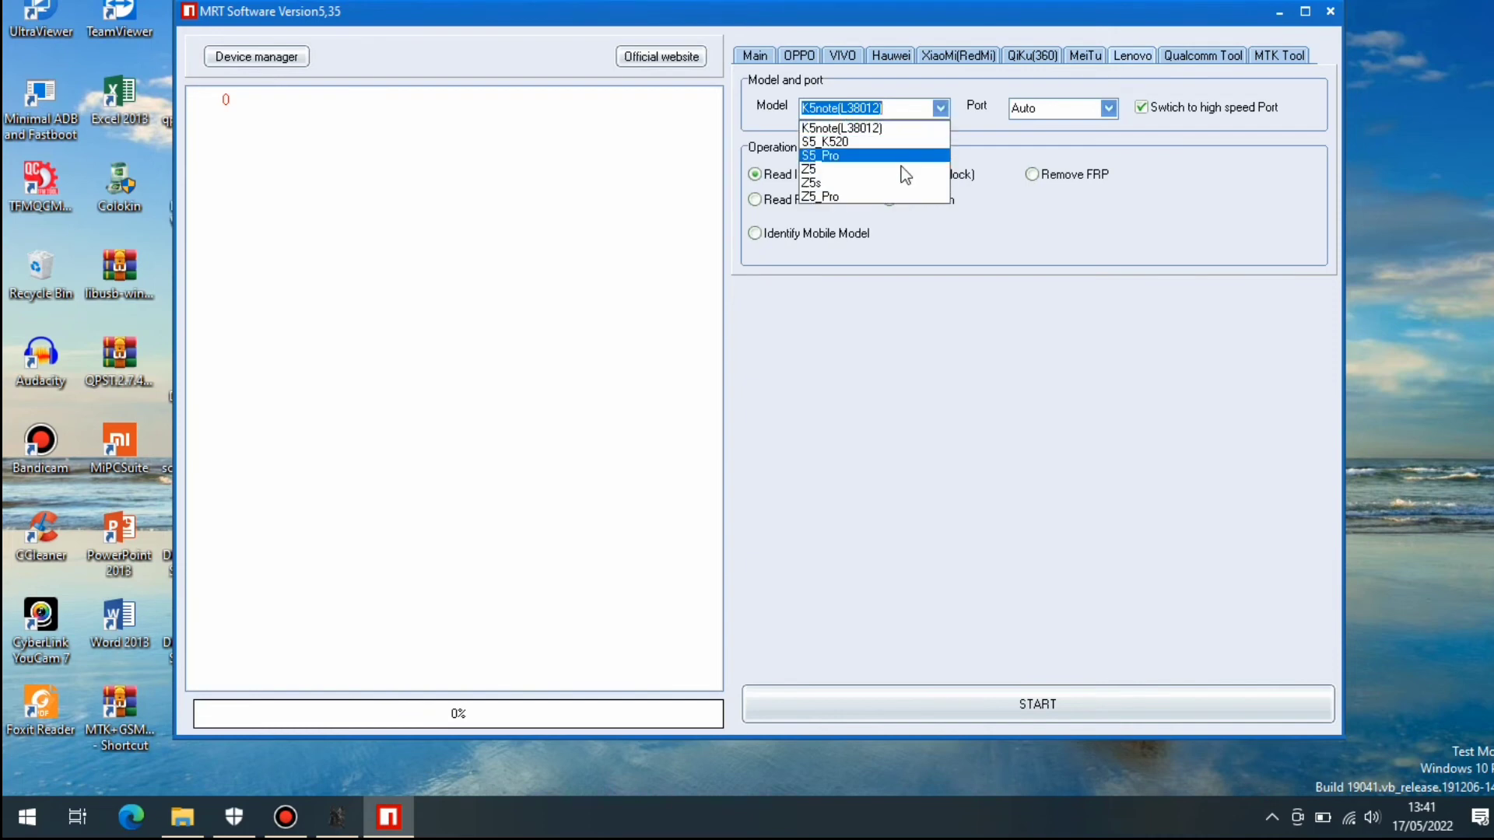
left_click(1183, 64)
left_click(1183, 57)
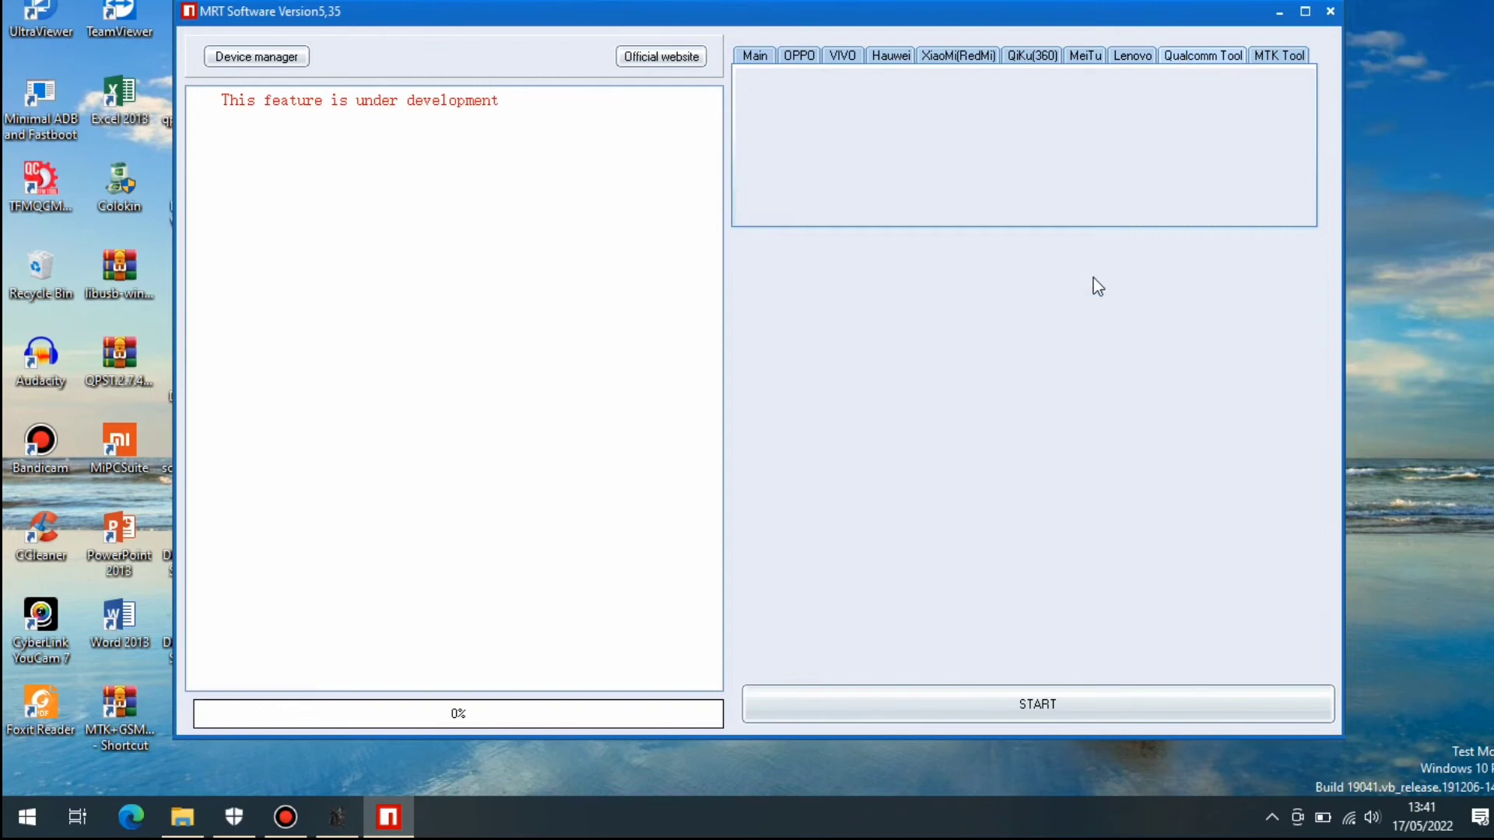
right_click(1353, 328)
left_click(1348, 392)
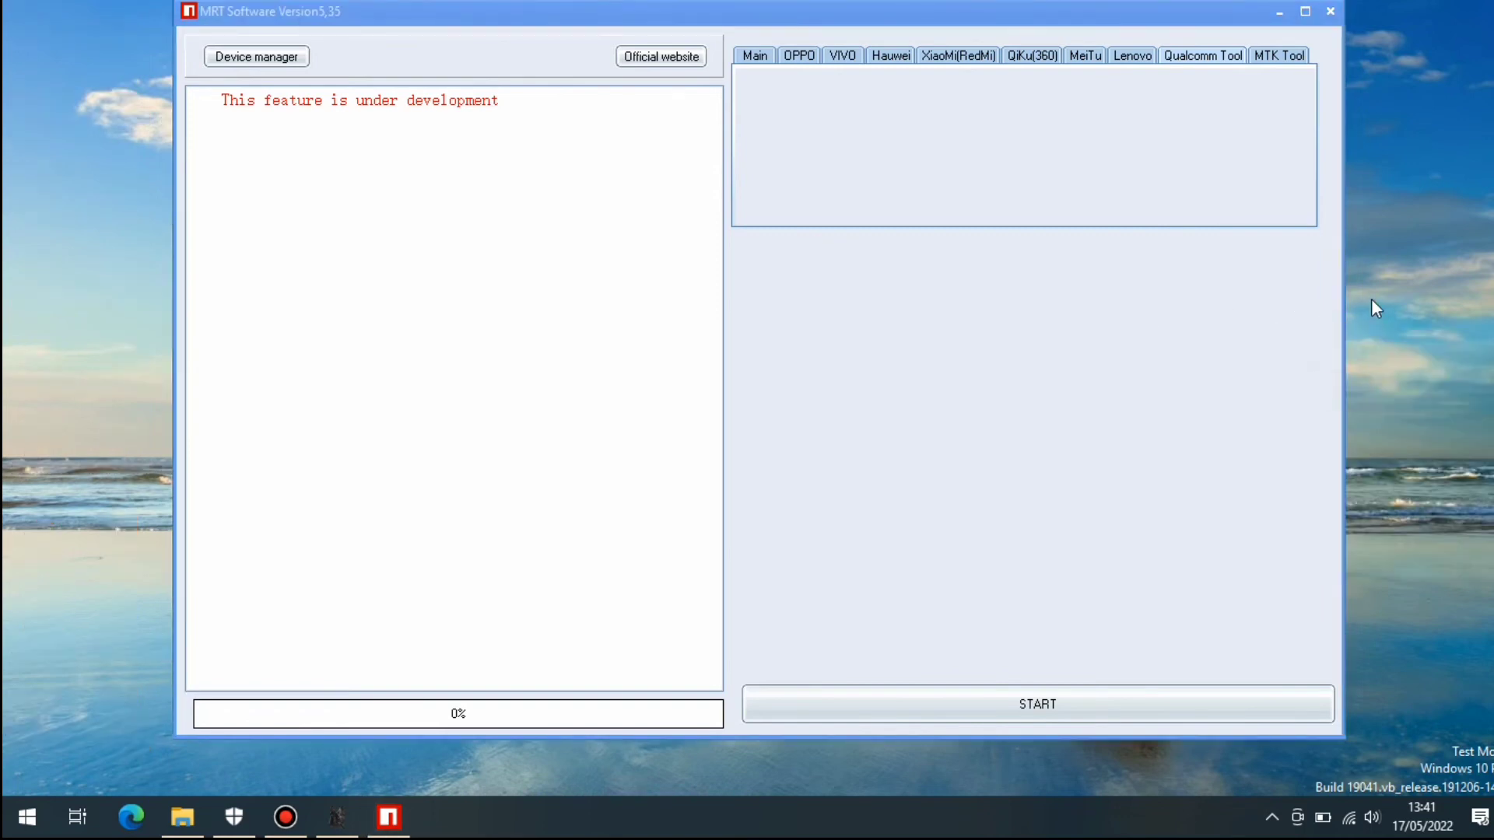
right_click(1369, 300)
left_click(1366, 366)
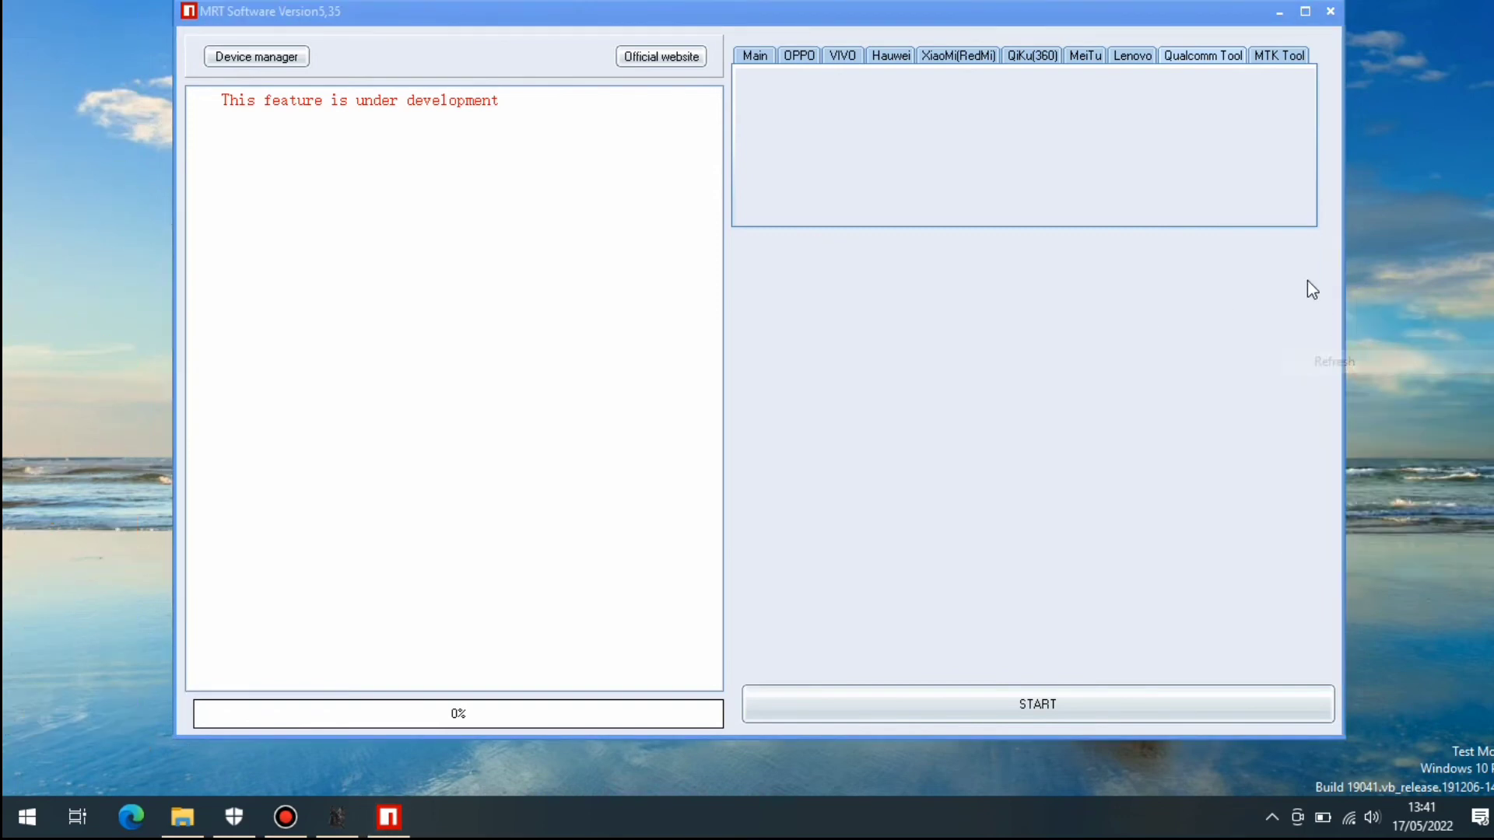
Check the MTK Tool section and review the OPPO operation options, choosing Remove account in system for model A1
left_click(1279, 58)
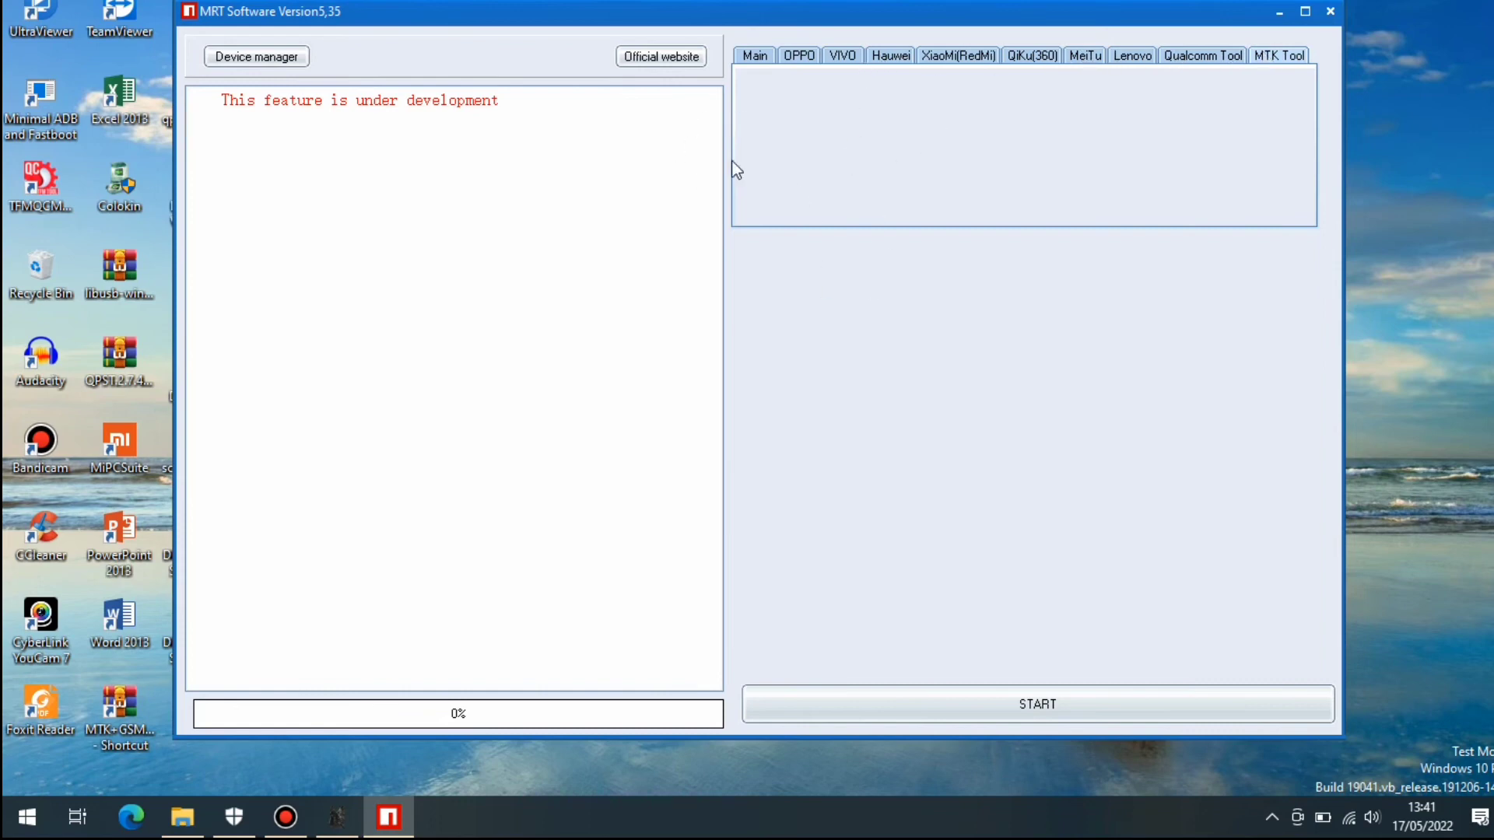
left_click(786, 56)
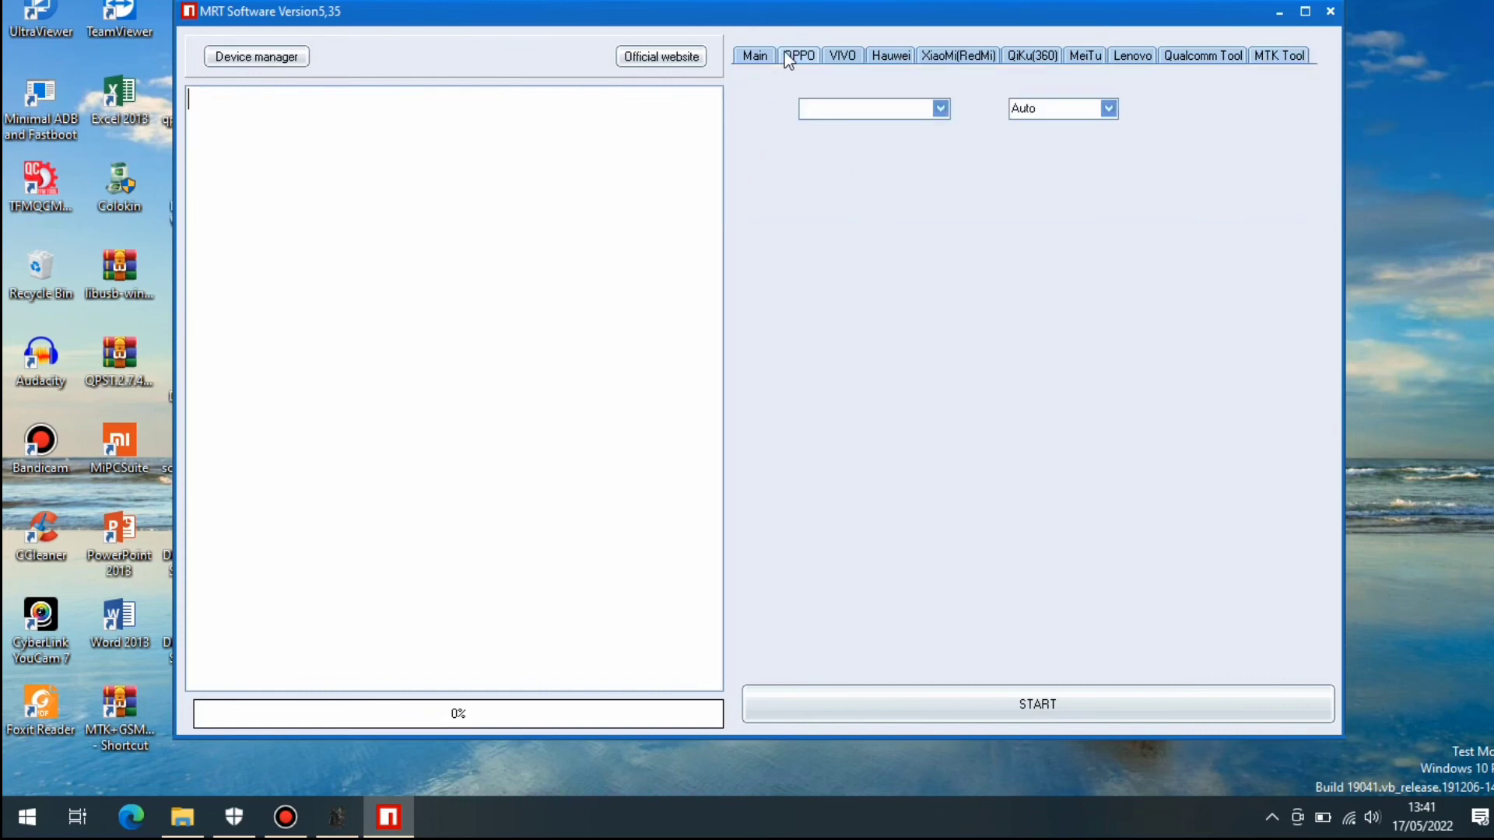
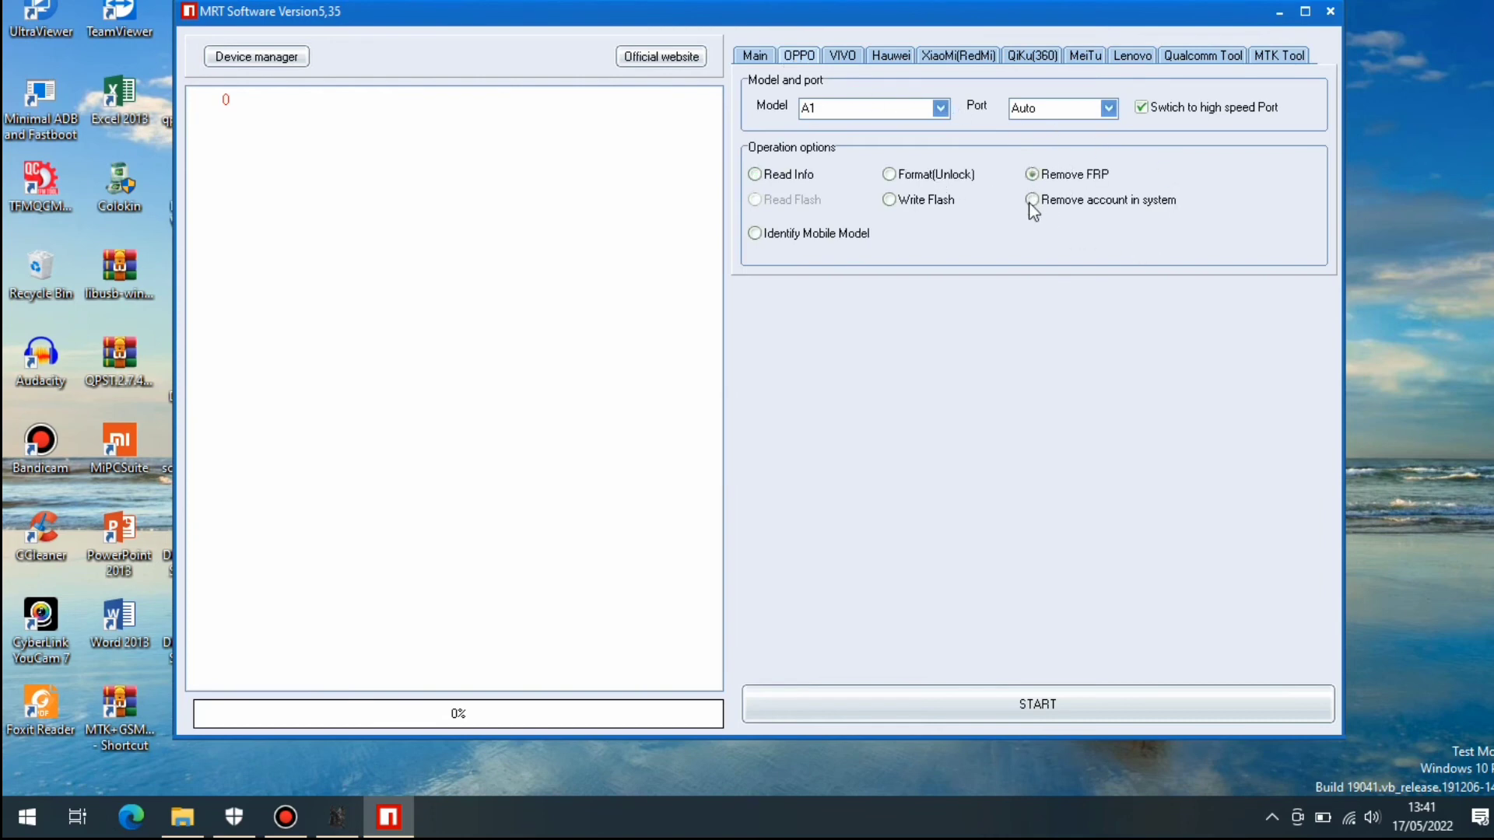
left_click(1031, 200)
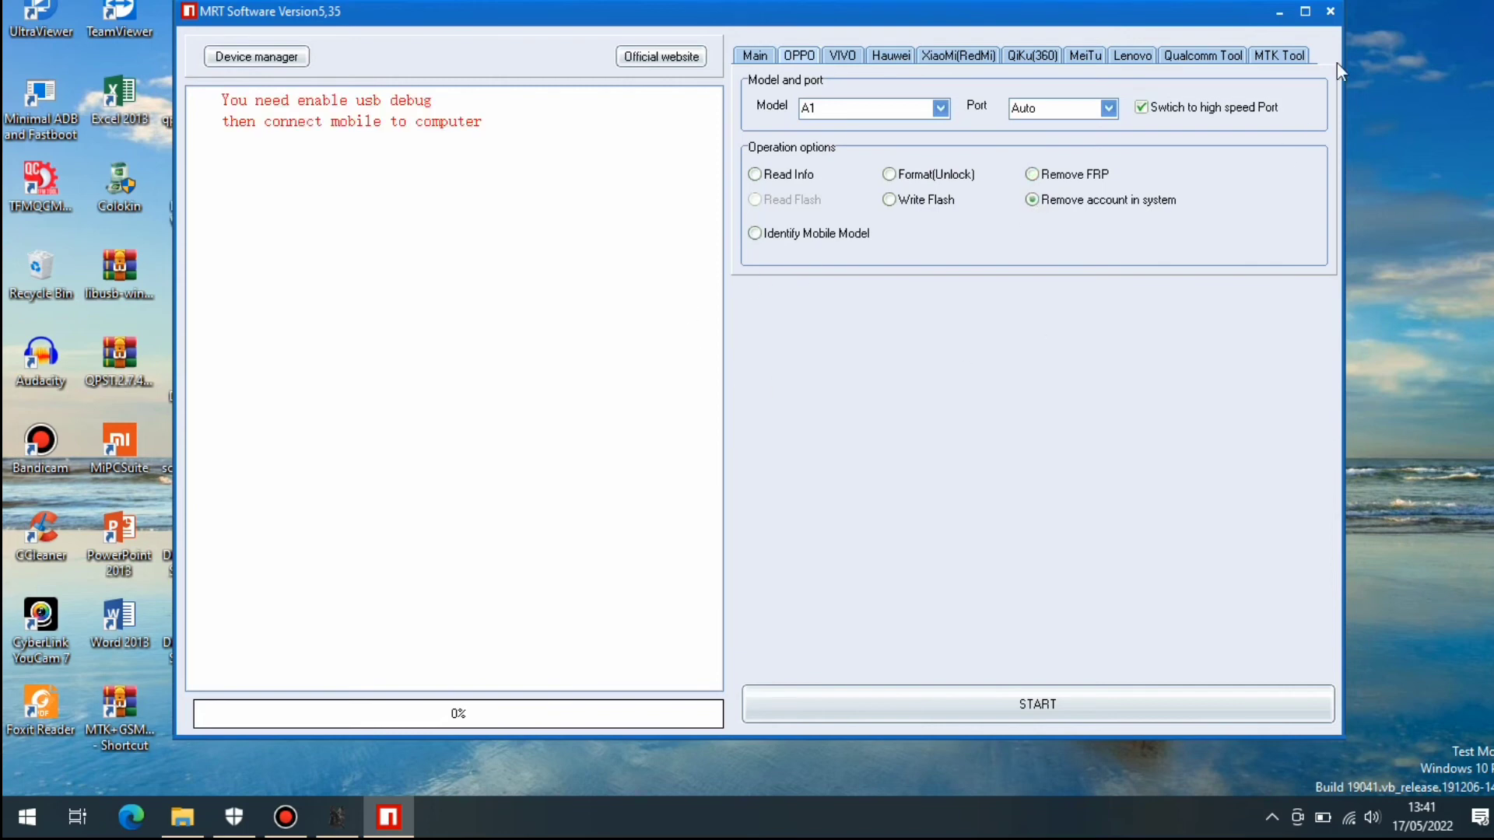
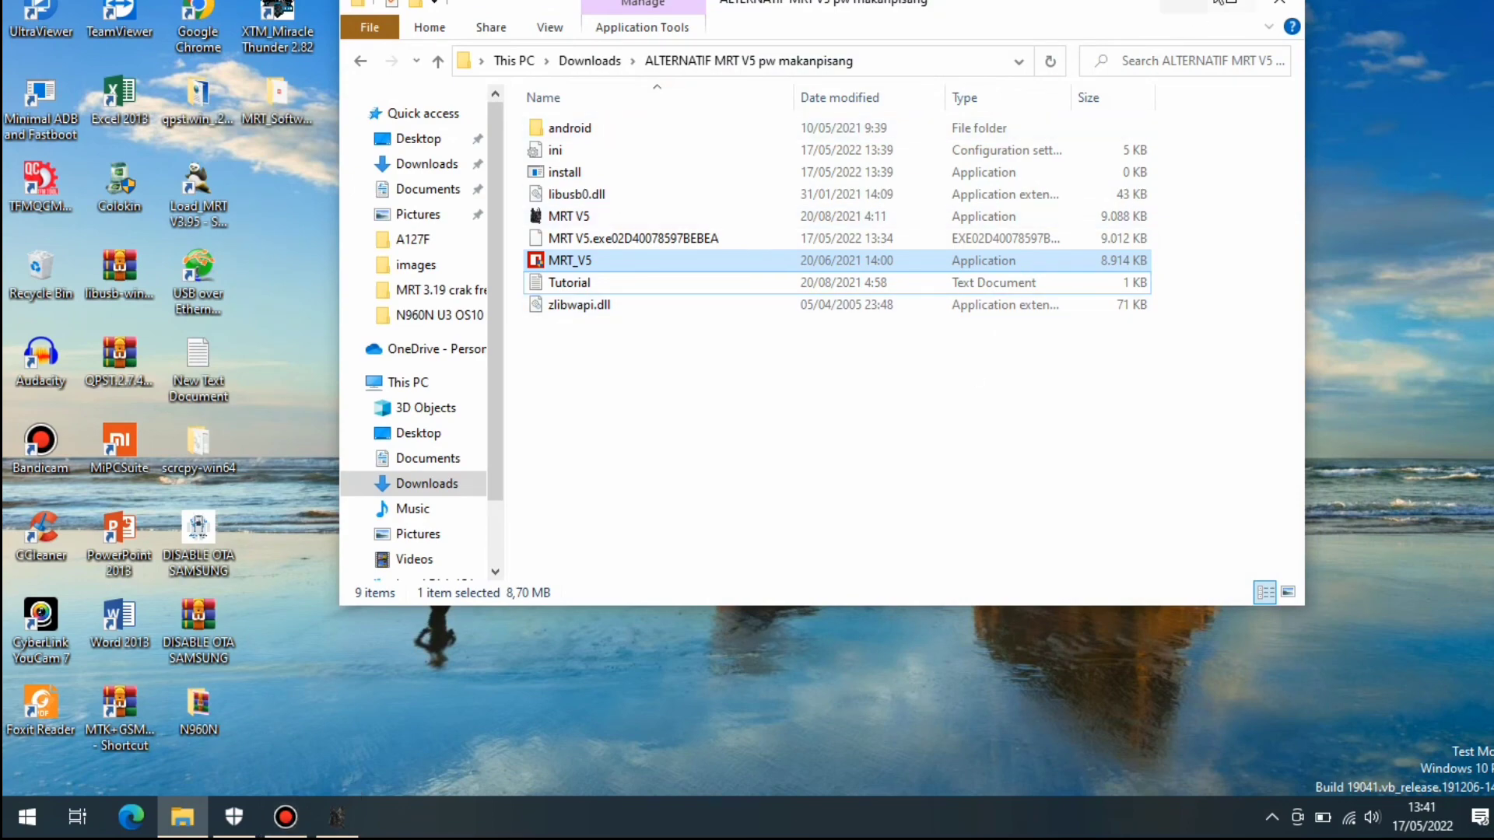
Close the ALTERNATIF MRT V5 folder window and the Alternatif MRT V5 extraction dialog
left_click(1273, 8)
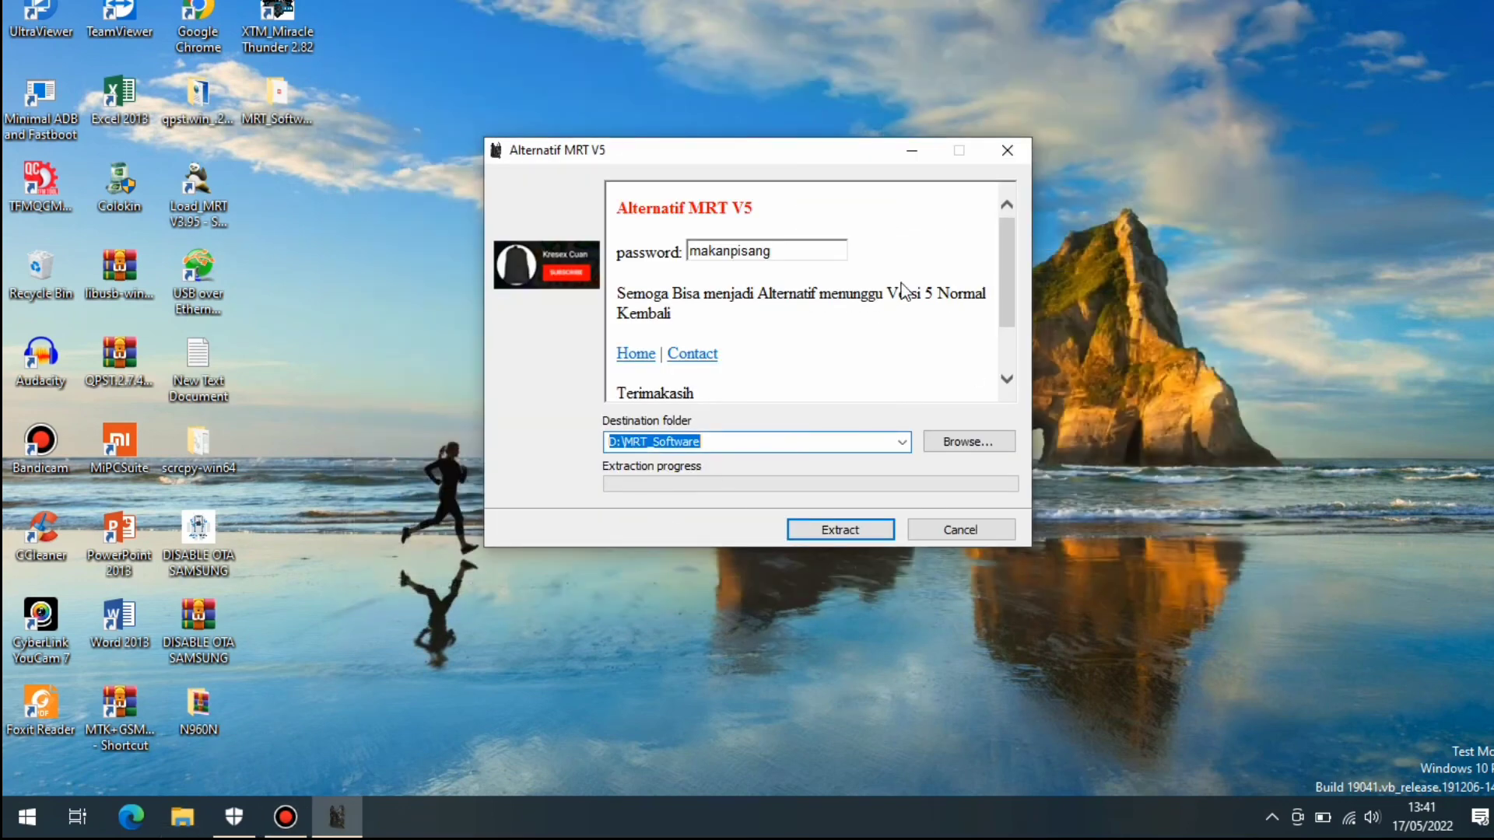
left_click(1025, 151)
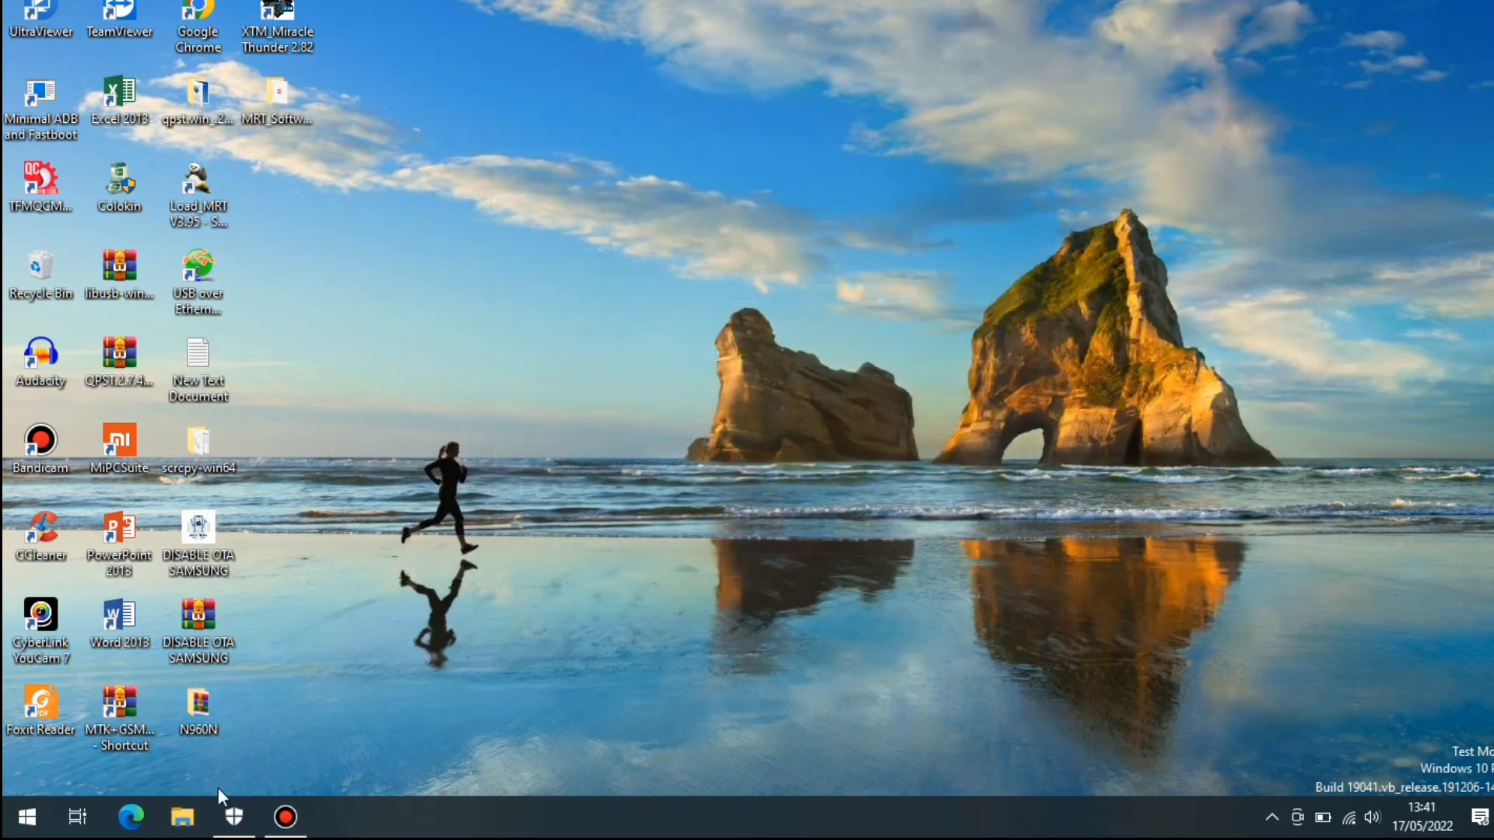